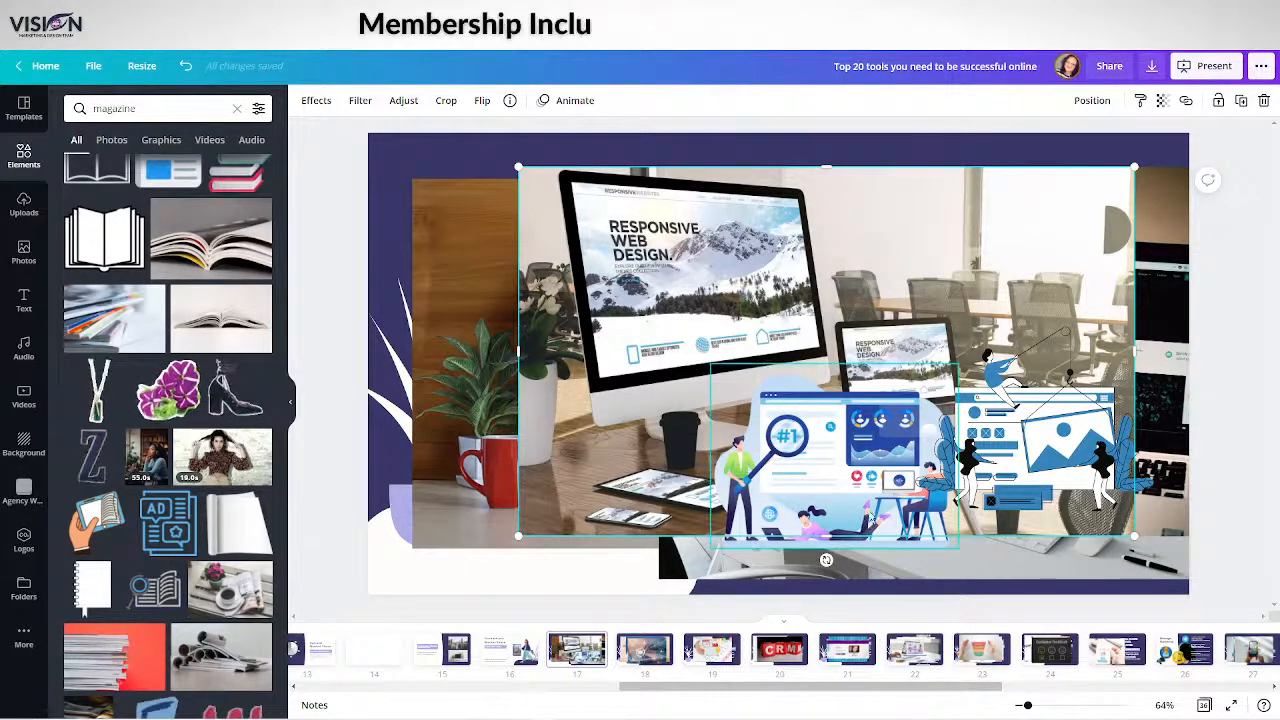
# - Try different positions for the magnifying-glass SEO illustration on page 17 and shift the Responsive Web Design photo toward the slide's left side
pyautogui.moveTo(843, 492); pyautogui.dragTo(840, 354)
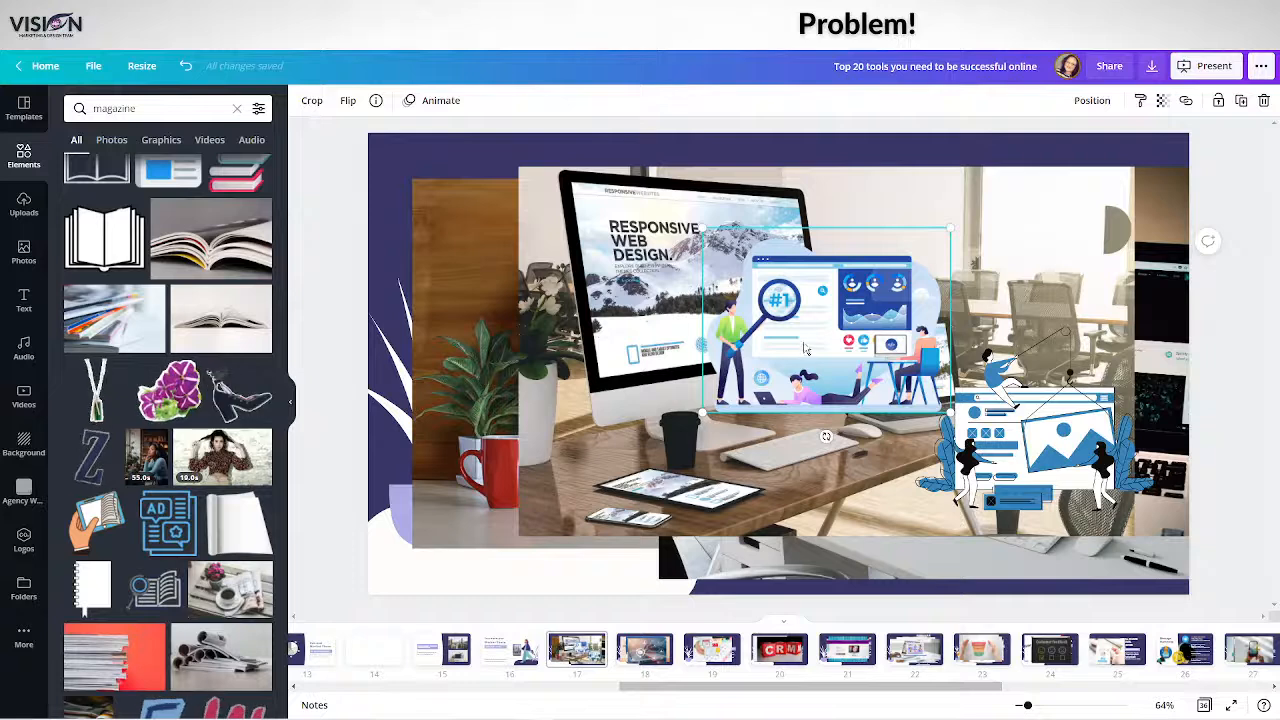
pyautogui.moveTo(808, 346); pyautogui.dragTo(766, 389)
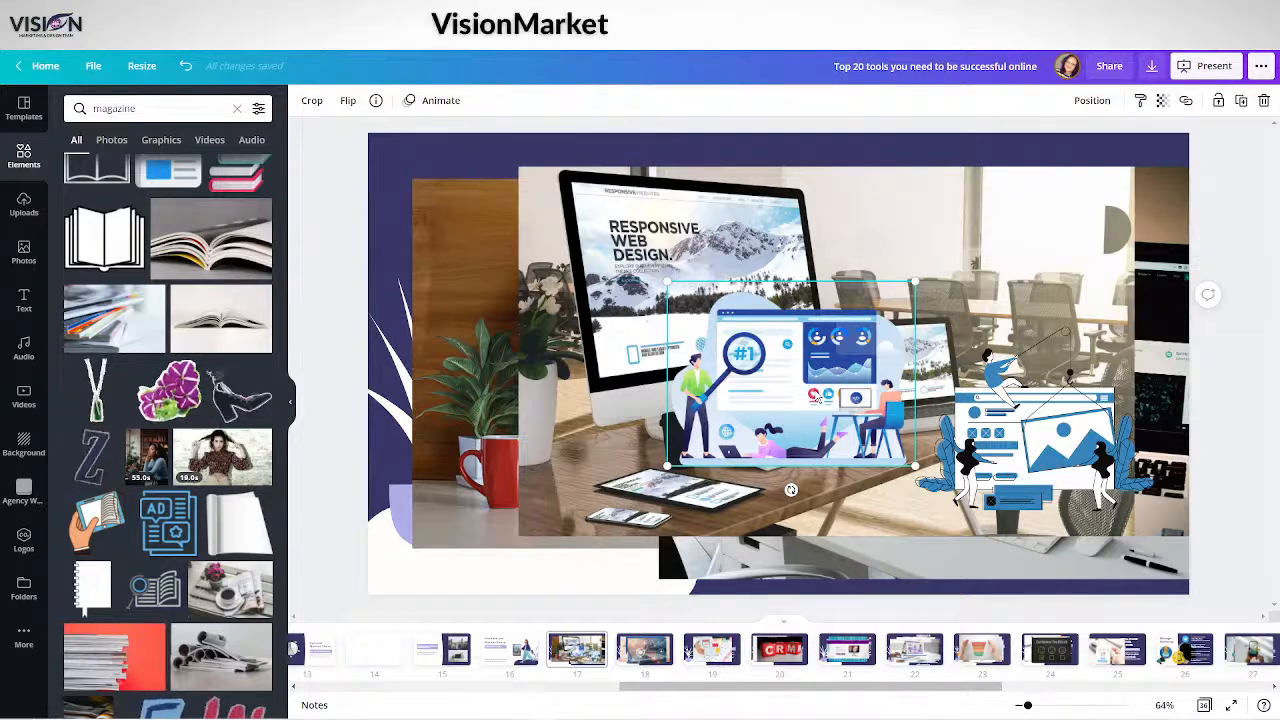
pyautogui.moveTo(814, 397); pyautogui.dragTo(981, 330)
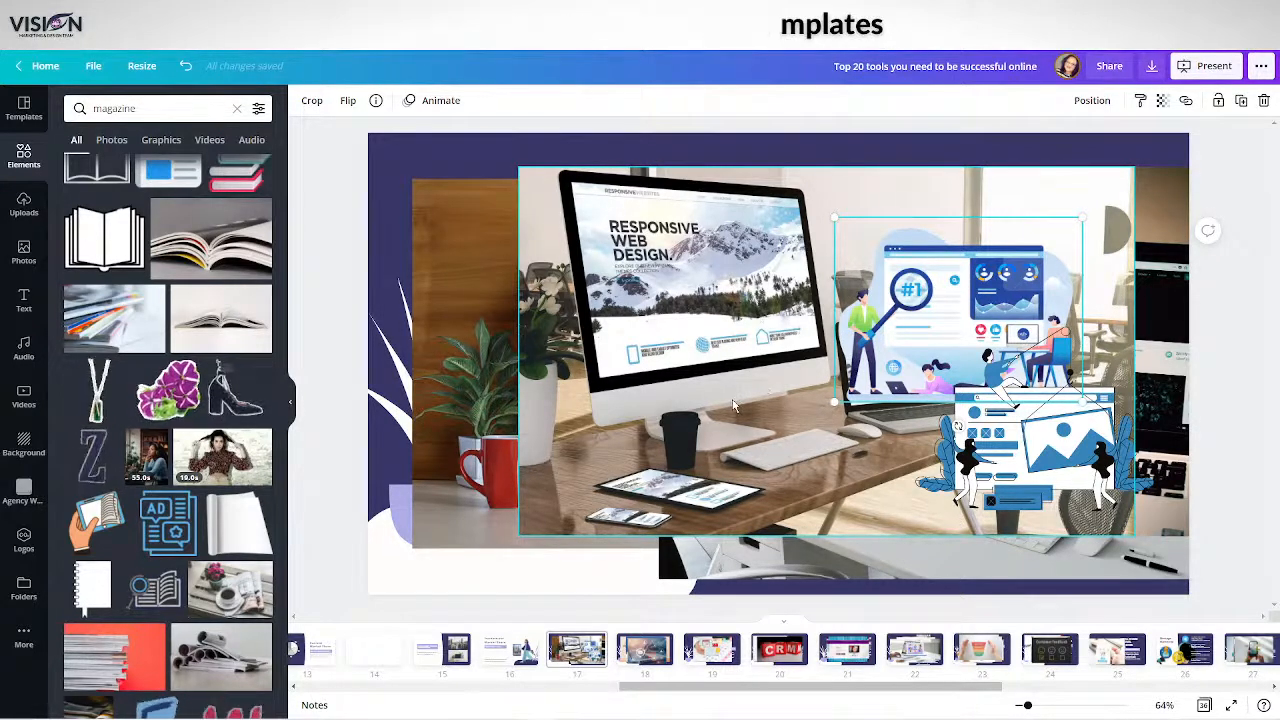
pyautogui.moveTo(733, 405); pyautogui.dragTo(697, 425)
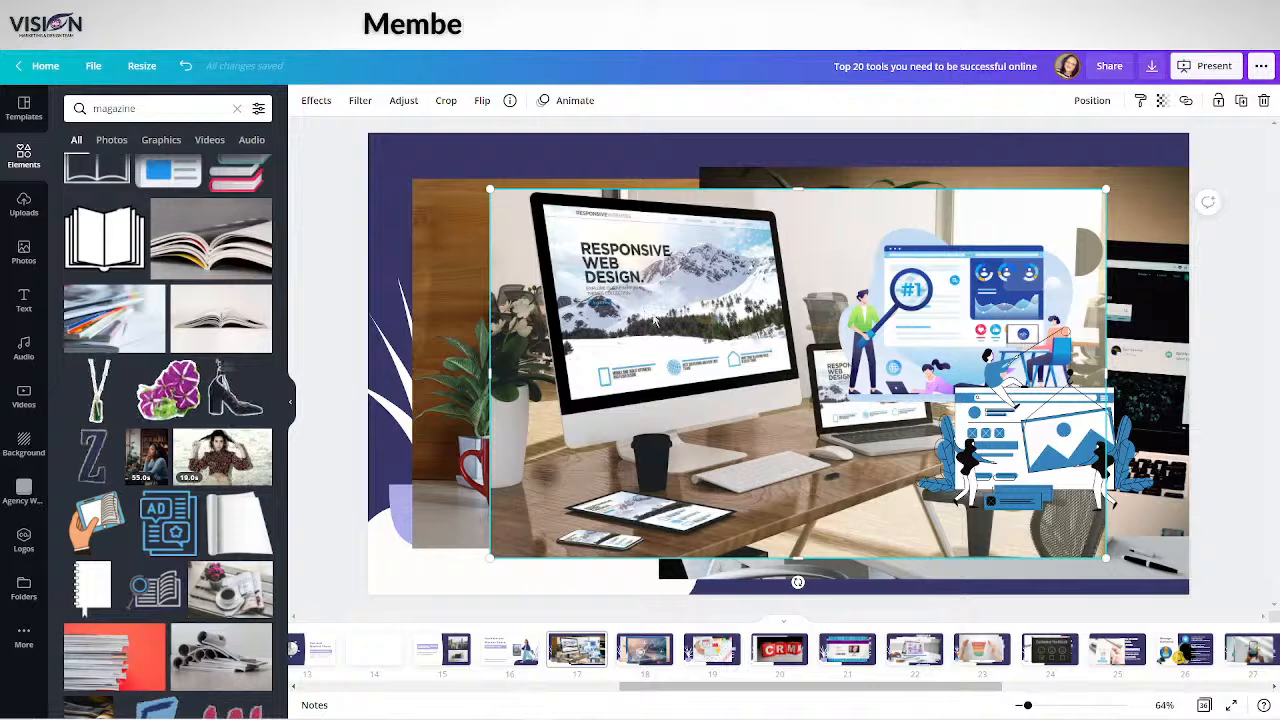
pyautogui.moveTo(655, 320); pyautogui.dragTo(568, 304)
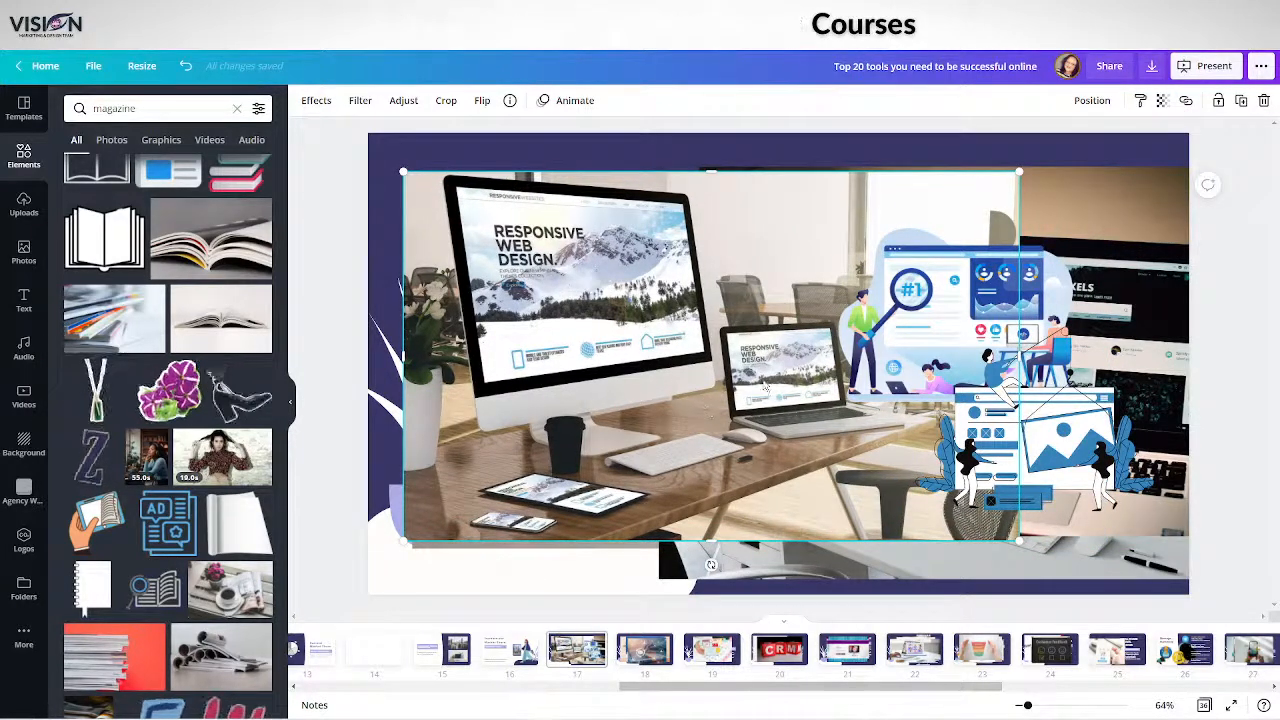
# - Delete the magnifying-glass SEO illustration and the blue web-layout illustration from page 17
pyautogui.moveTo(988, 300); pyautogui.dragTo(833, 298)
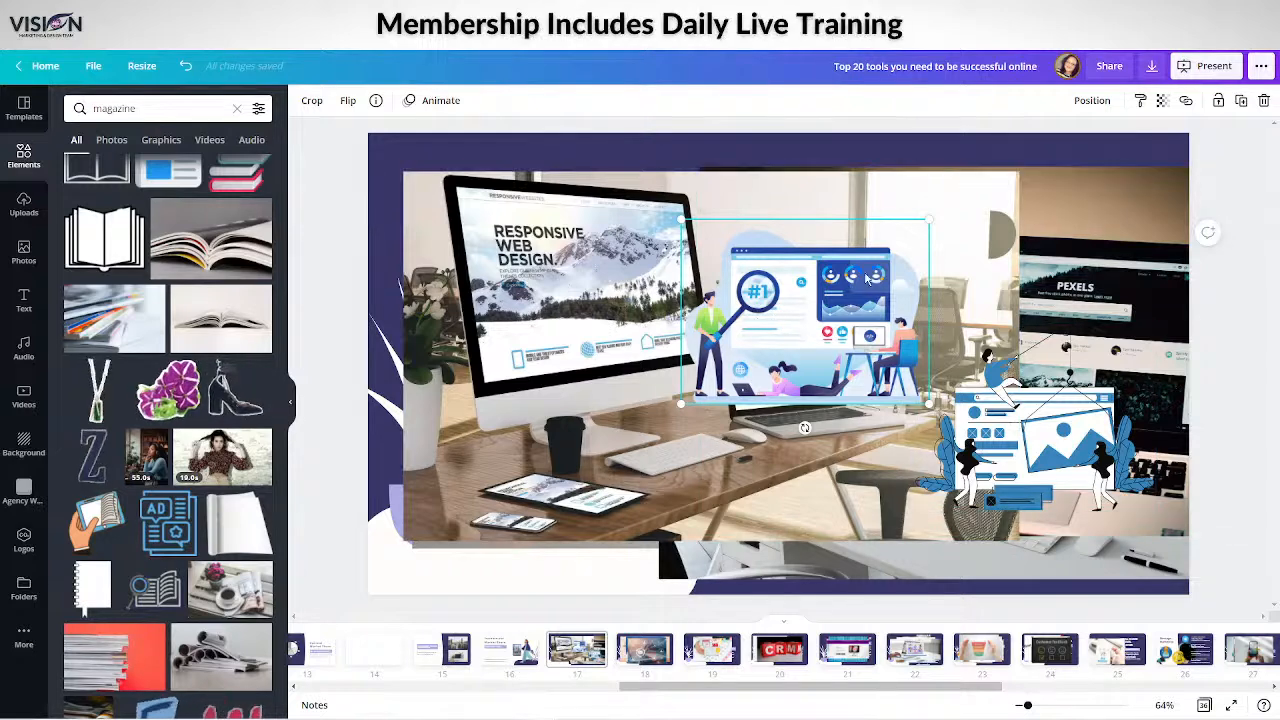
pyautogui.press('Delete')
pyautogui.click(955, 440)
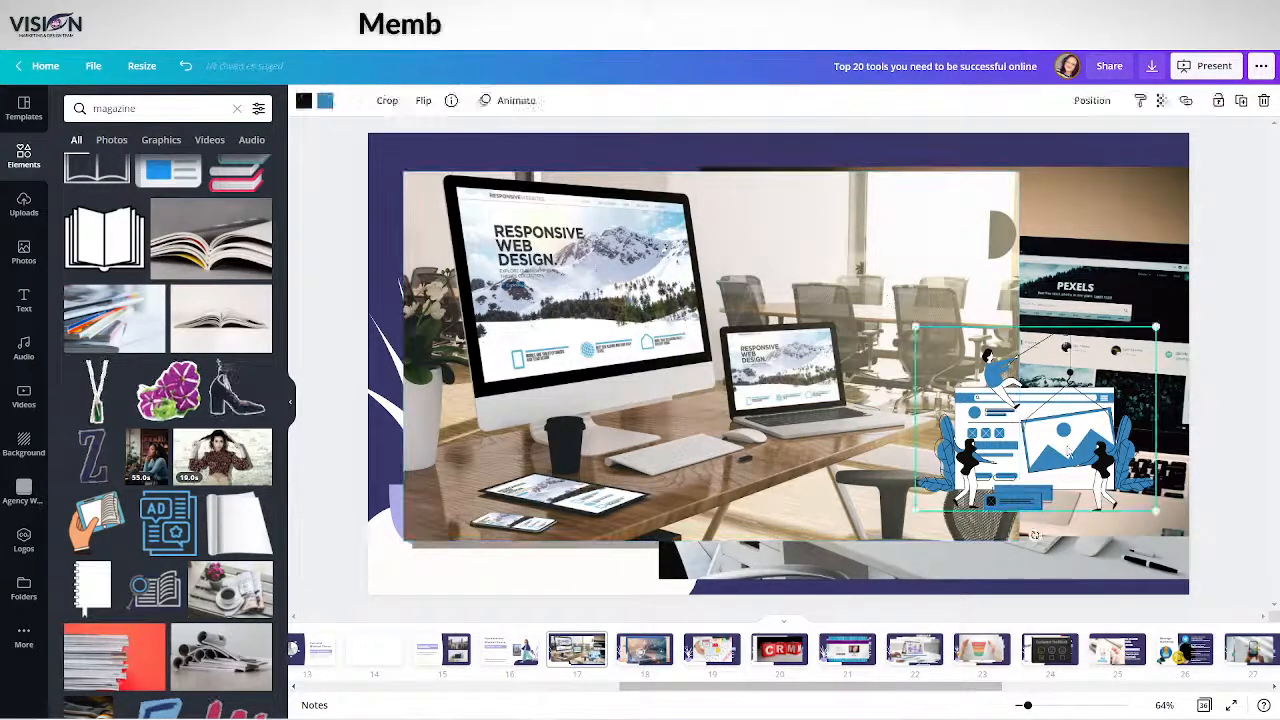
pyautogui.press('Delete')
# - Move the Responsive Web Design photo aside and delete the wooden-wall photo with the wireframe tablet and red mug
pyautogui.moveTo(829, 369); pyautogui.dragTo(1104, 287)
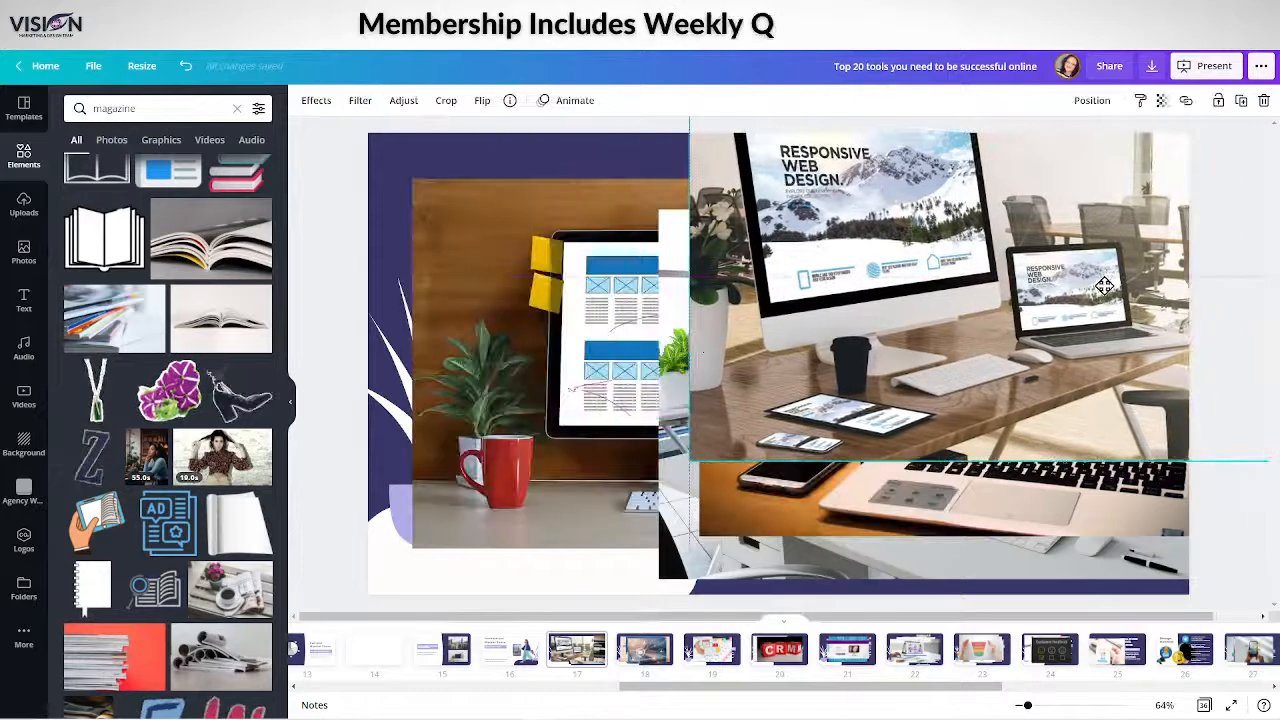
pyautogui.moveTo(492, 383); pyautogui.dragTo(508, 403)
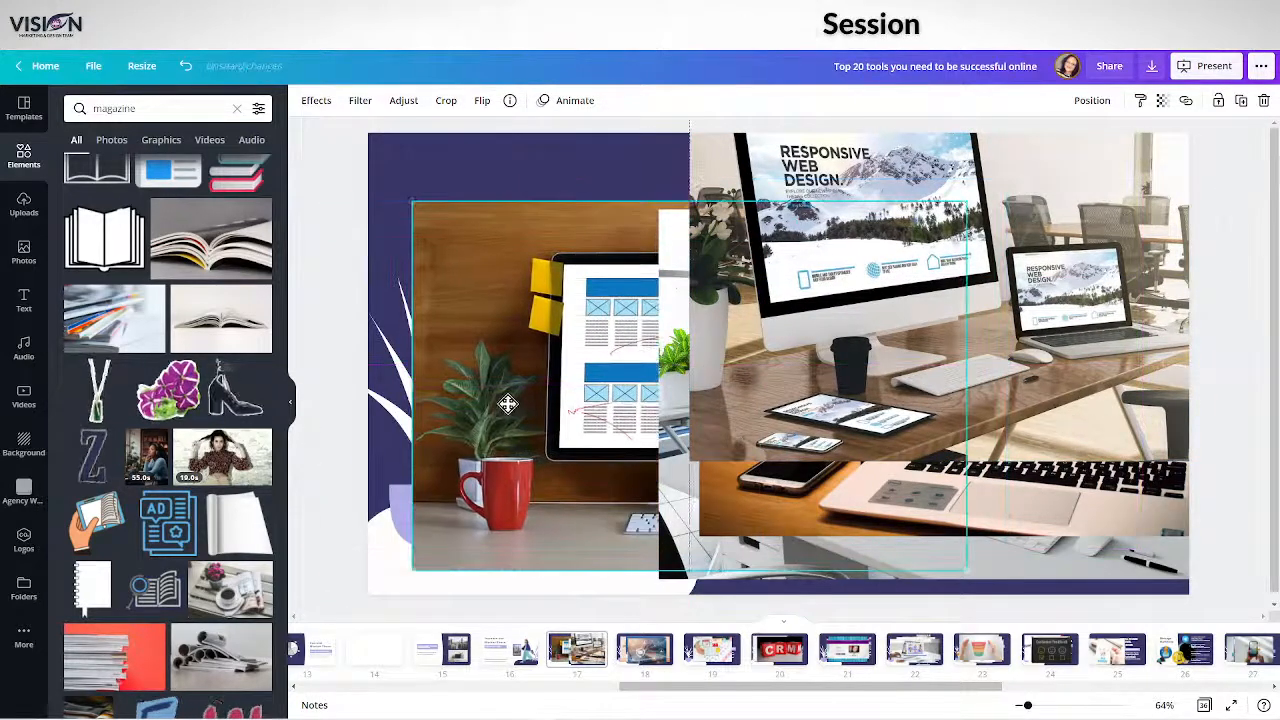
pyautogui.press('Delete')
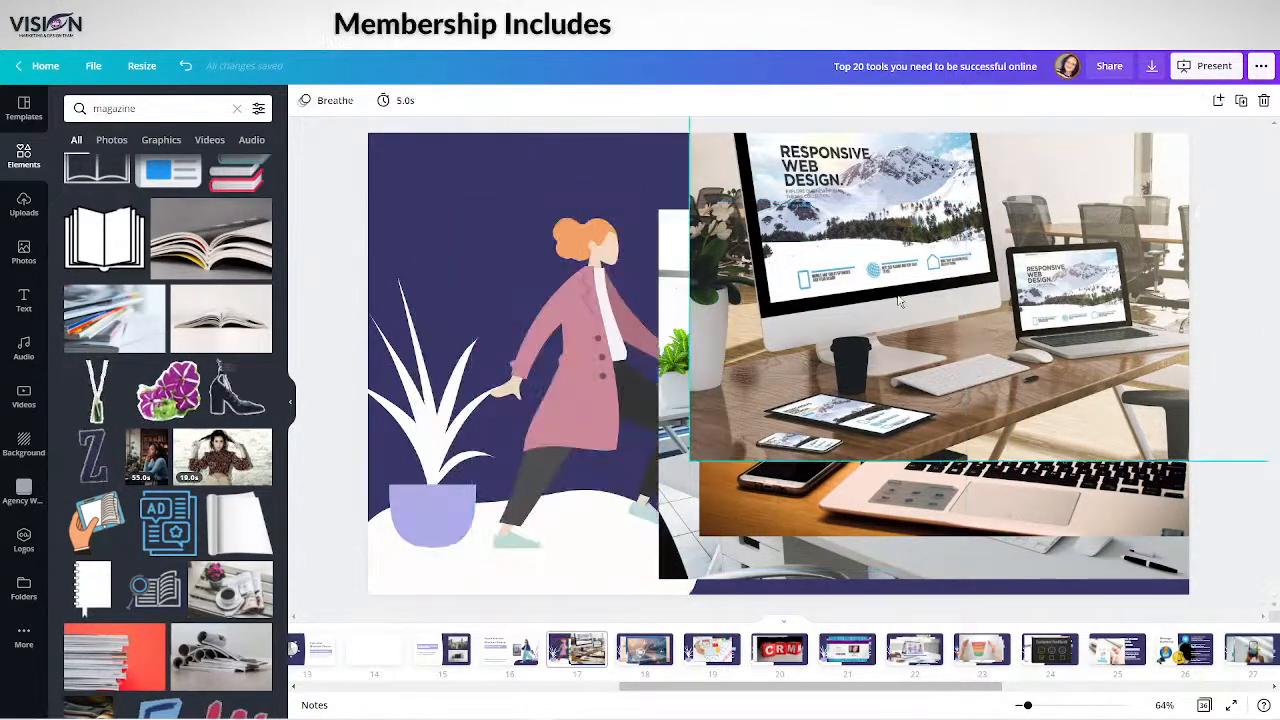
# - Spread the remaining page 17 photos apart and delete the photo of the laptop showing the Pexels website
pyautogui.moveTo(903, 305); pyautogui.dragTo(409, 293)
pyautogui.moveTo(1003, 320); pyautogui.dragTo(538, 347)
pyautogui.moveTo(1007, 299)
pyautogui.mouseDown()
pyautogui.moveTo(837, 209)
pyautogui.moveTo(1000, 250)
pyautogui.moveTo(997, 228)
pyautogui.moveTo(1054, 350)
pyautogui.moveTo(1024, 316)
pyautogui.mouseUp()
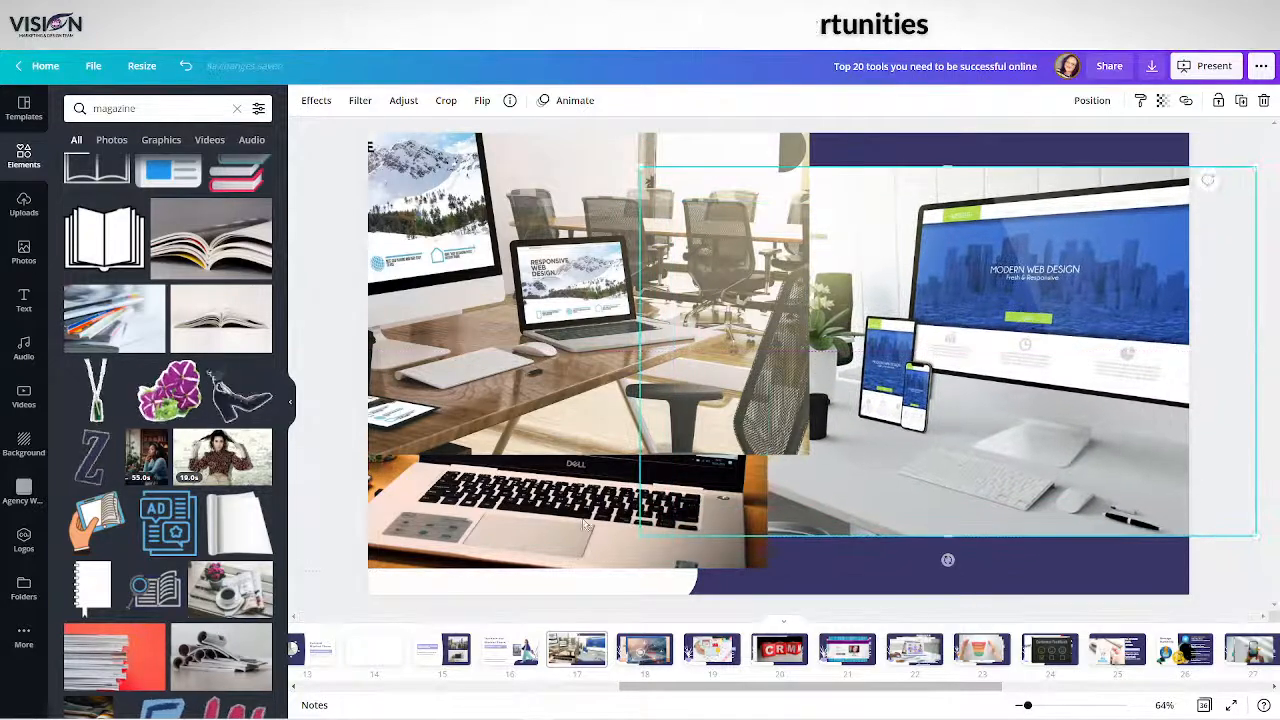
pyautogui.moveTo(537, 525); pyautogui.dragTo(941, 467)
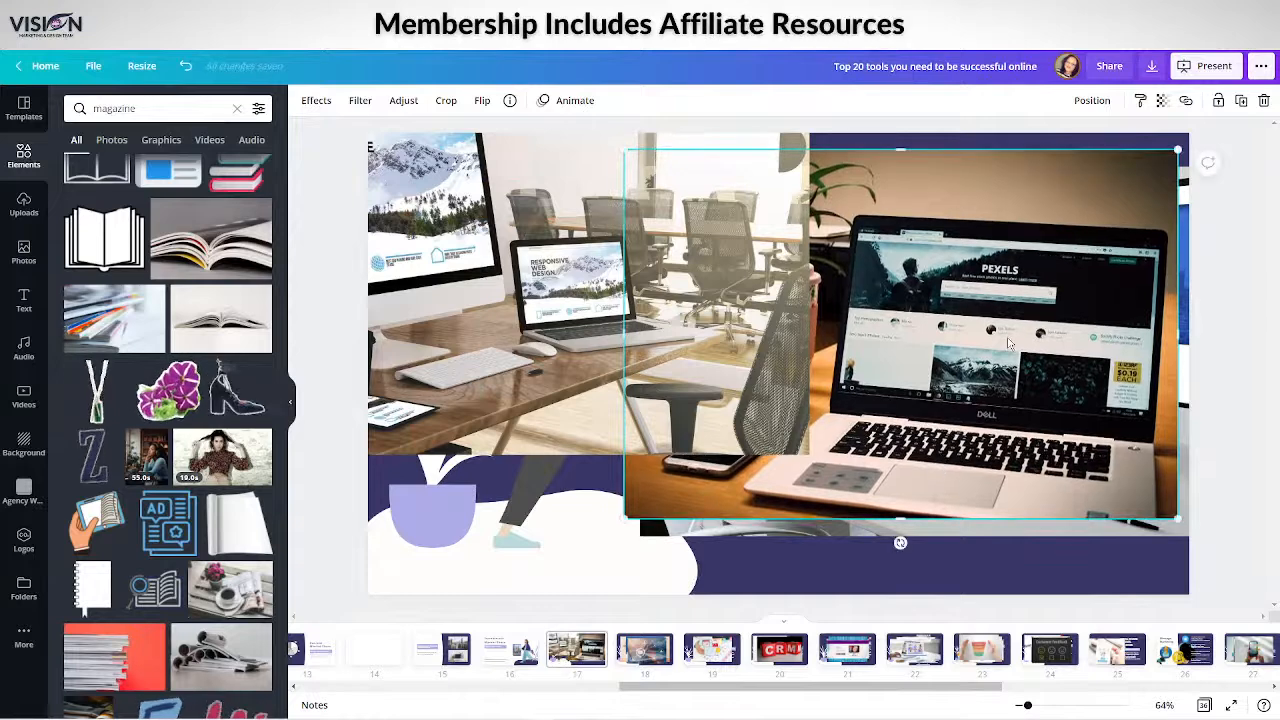
pyautogui.press('Delete')
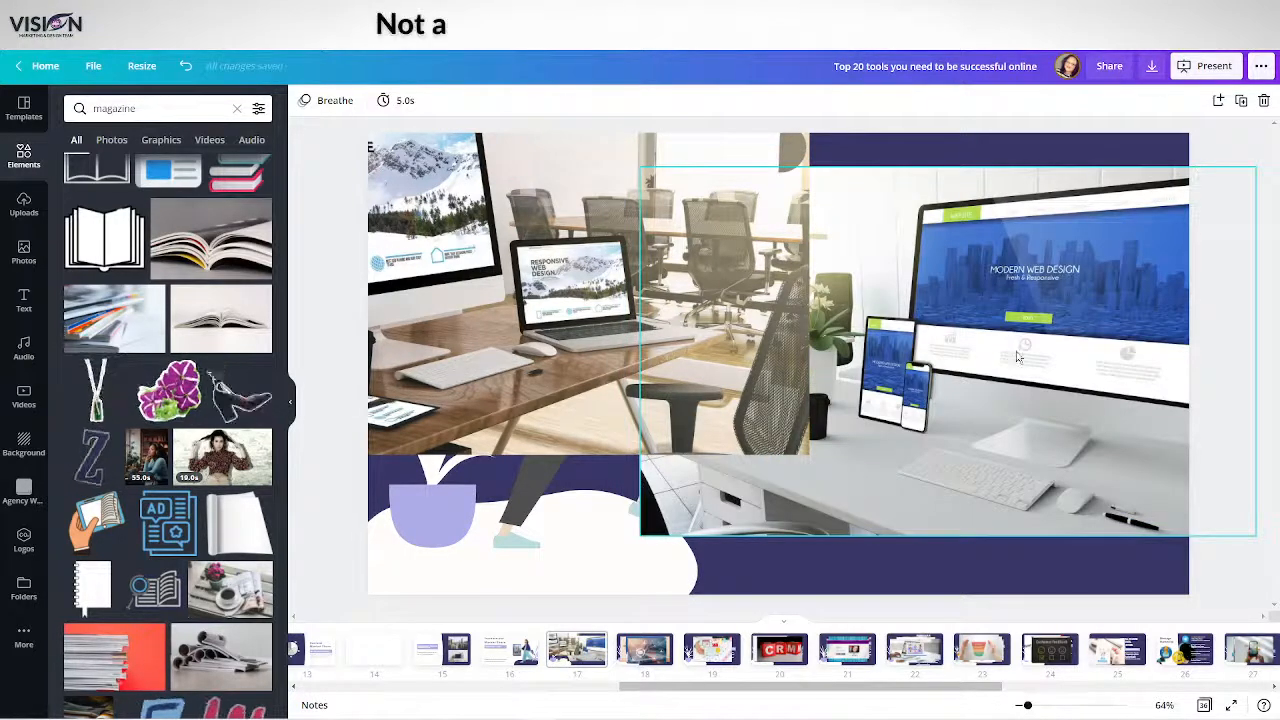
# - Arrange the last two photos on page 17 so the Responsive Web Design photo overlaps the Modern Web Design photo from the left
pyautogui.moveTo(1017, 356); pyautogui.dragTo(952, 379)
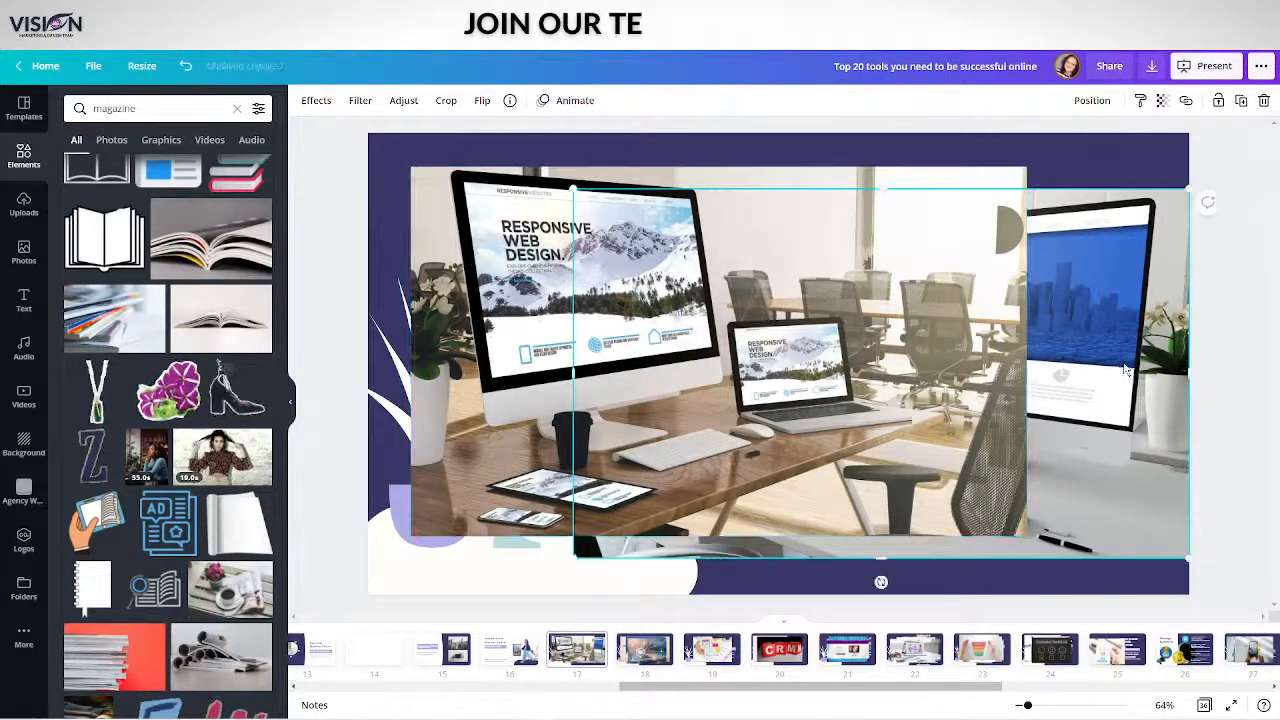
pyautogui.moveTo(941, 347); pyautogui.dragTo(1057, 336)
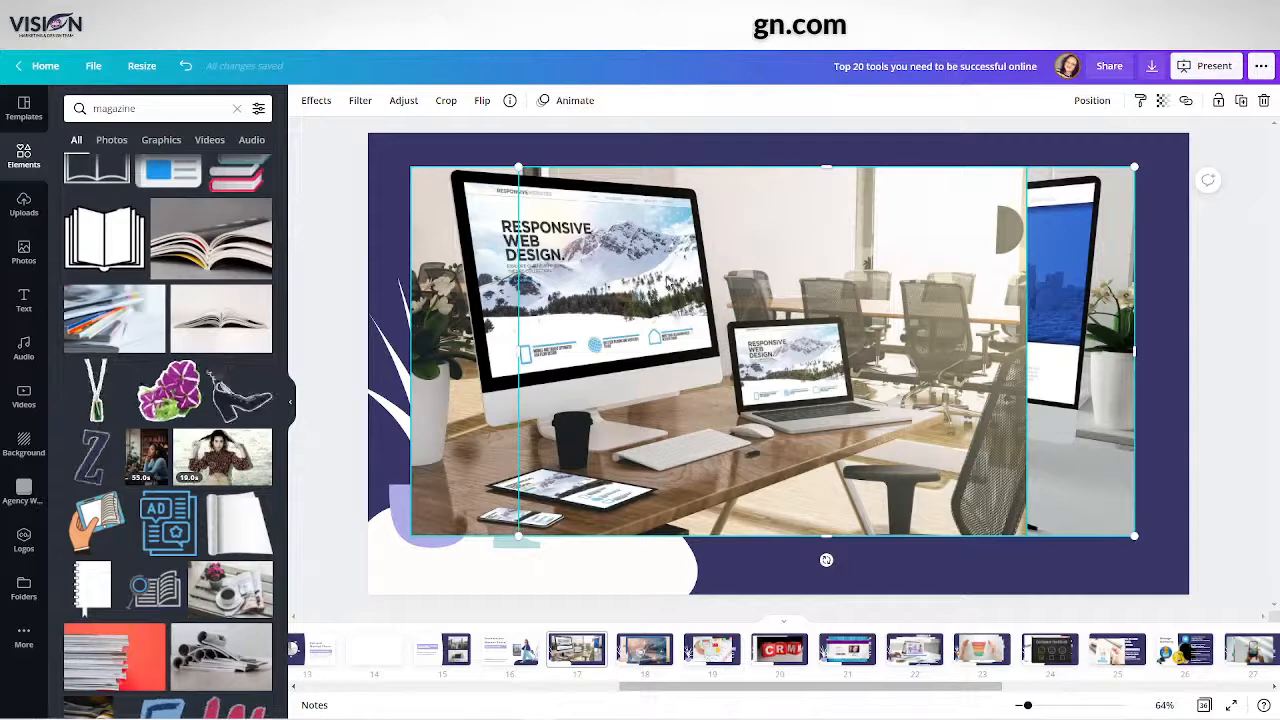
pyautogui.moveTo(659, 274); pyautogui.dragTo(815, 333)
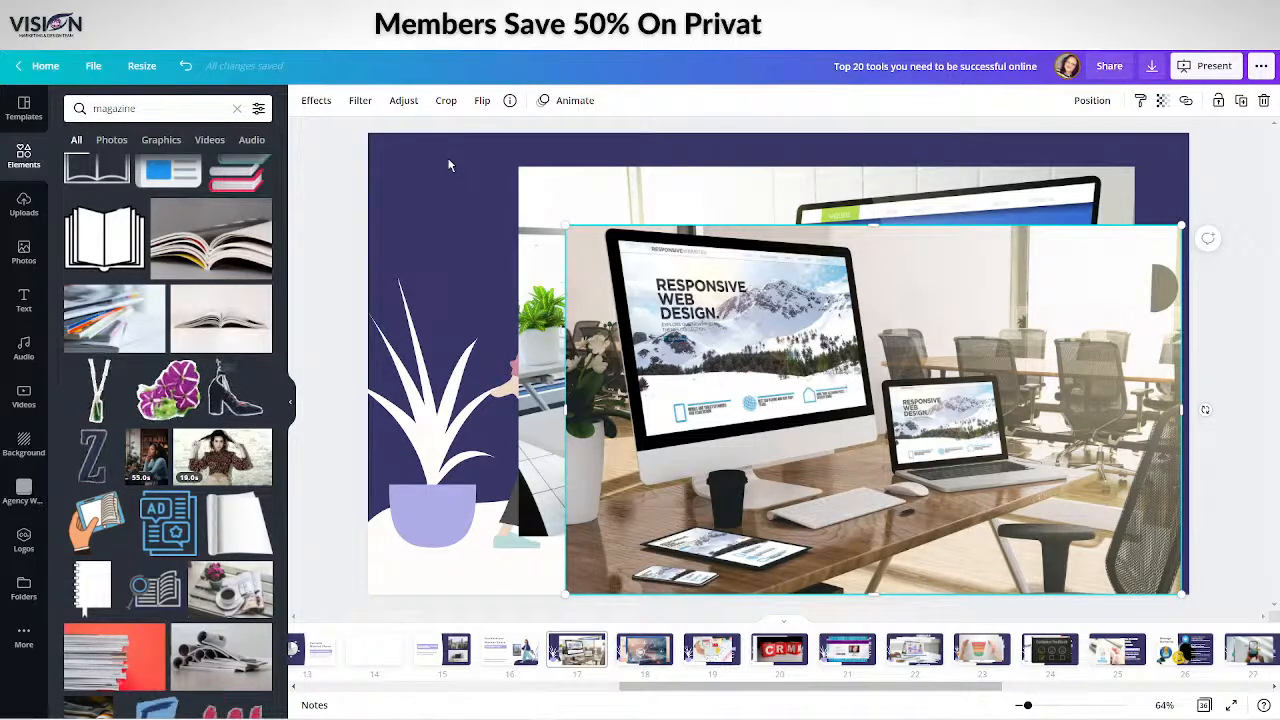
pyautogui.moveTo(781, 347); pyautogui.dragTo(687, 289)
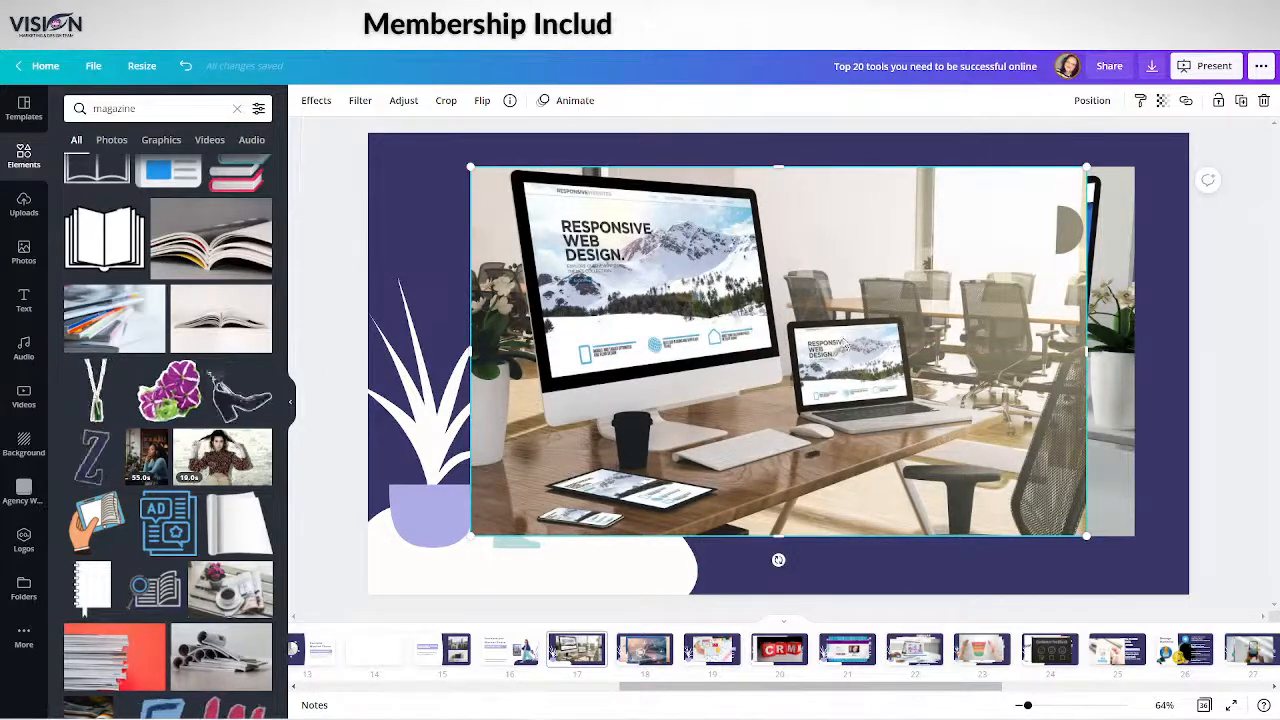
pyautogui.moveTo(838, 345); pyautogui.dragTo(799, 347)
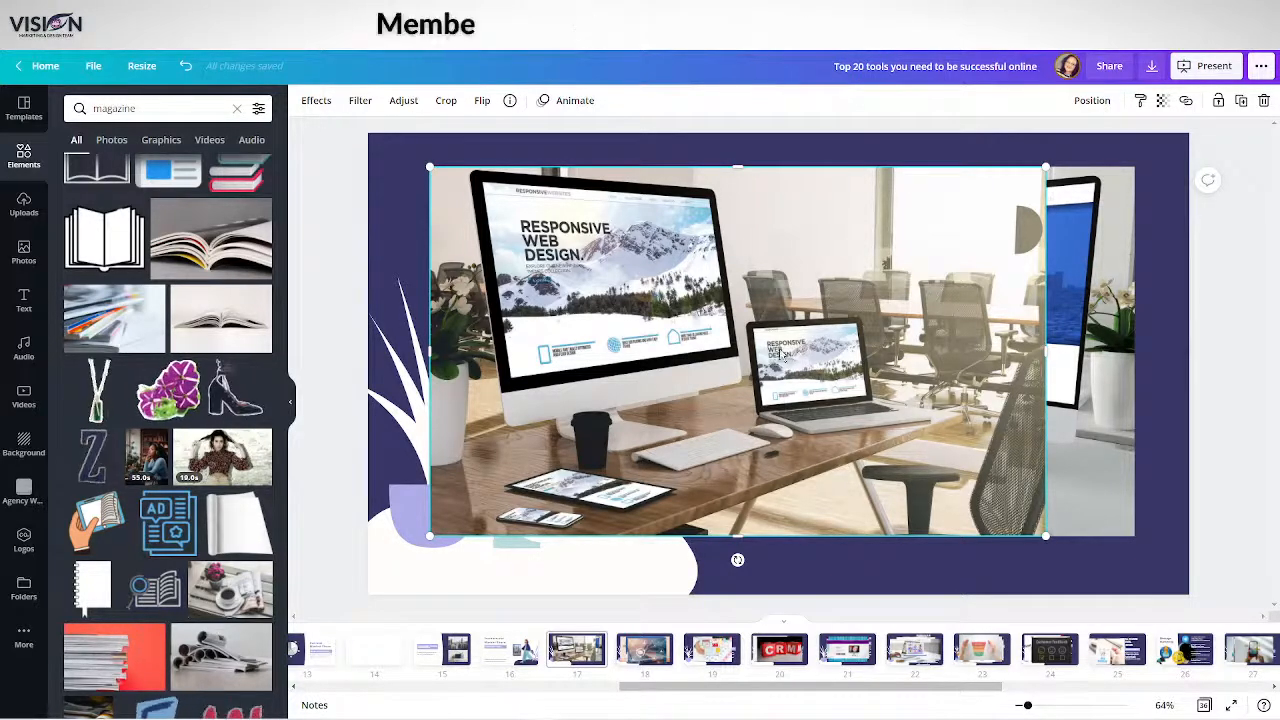
pyautogui.moveTo(696, 296)
pyautogui.mouseDown()
pyautogui.moveTo(794, 286)
pyautogui.moveTo(966, 358)
pyautogui.moveTo(591, 345)
pyautogui.moveTo(694, 290)
pyautogui.moveTo(692, 310)
pyautogui.mouseUp()
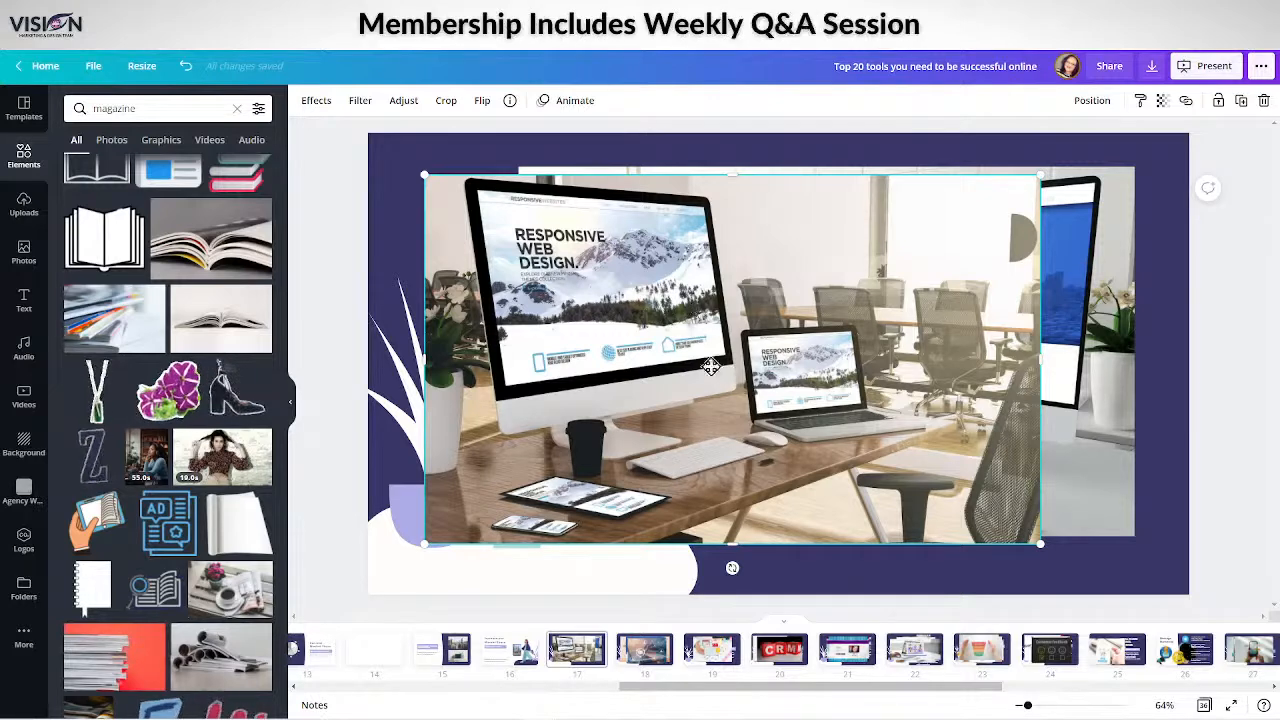
pyautogui.moveTo(711, 366); pyautogui.dragTo(705, 366)
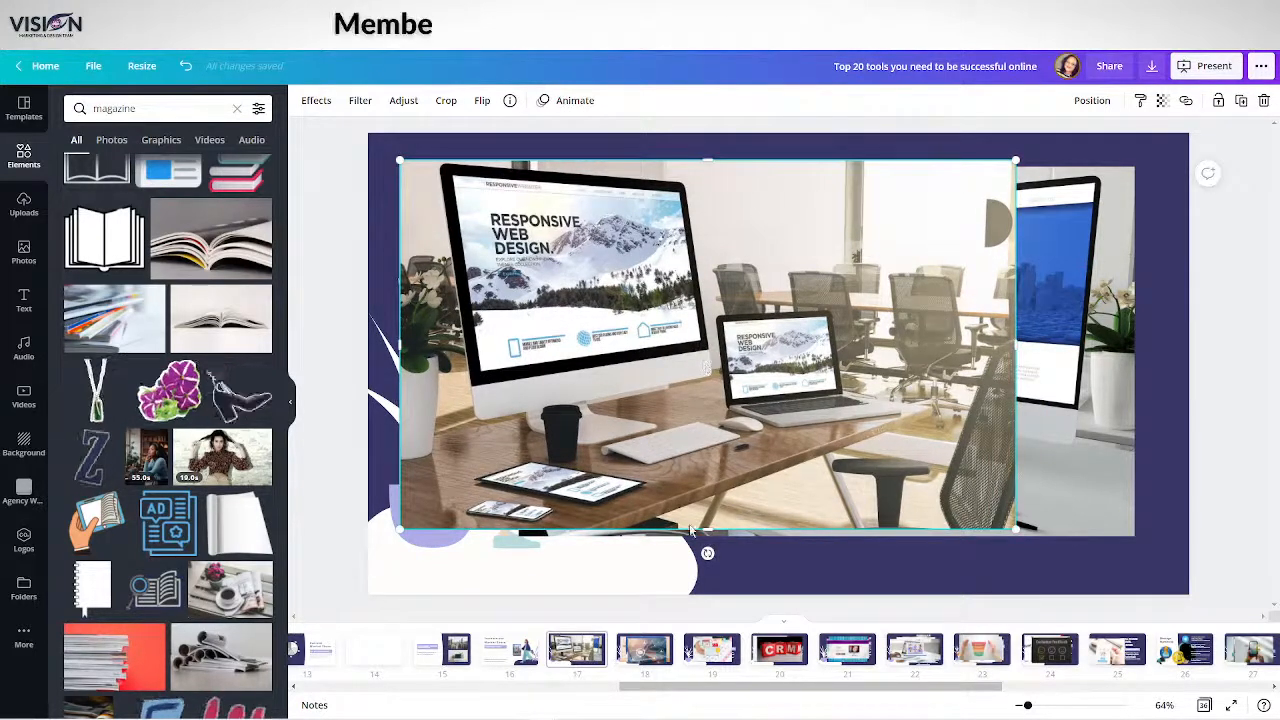
pyautogui.click(616, 655)
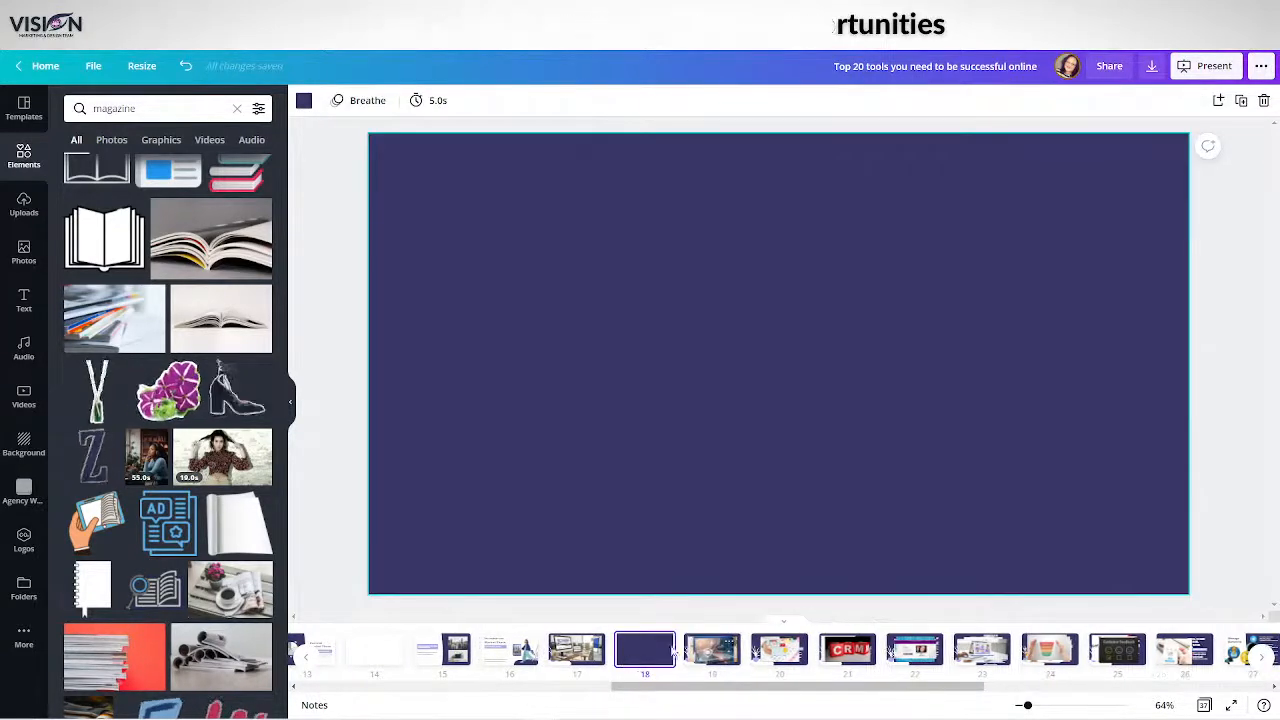
pyautogui.rightClick(663, 645)
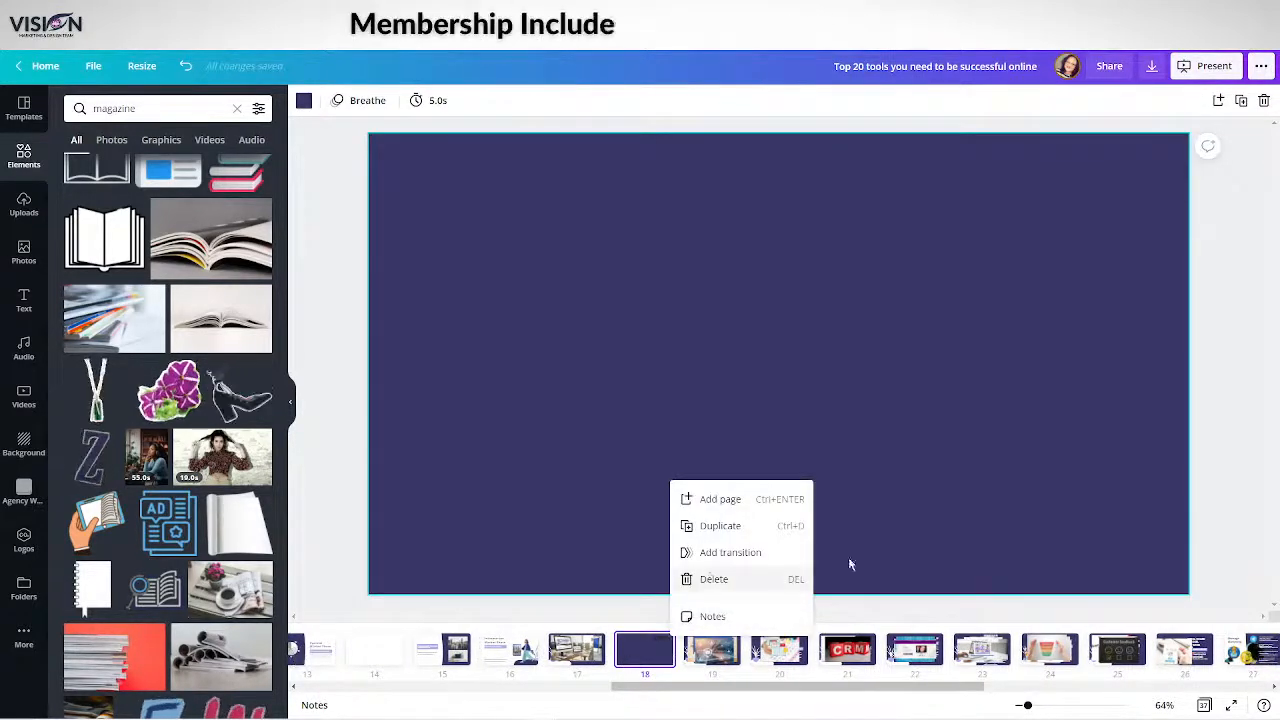
pyautogui.click(694, 578)
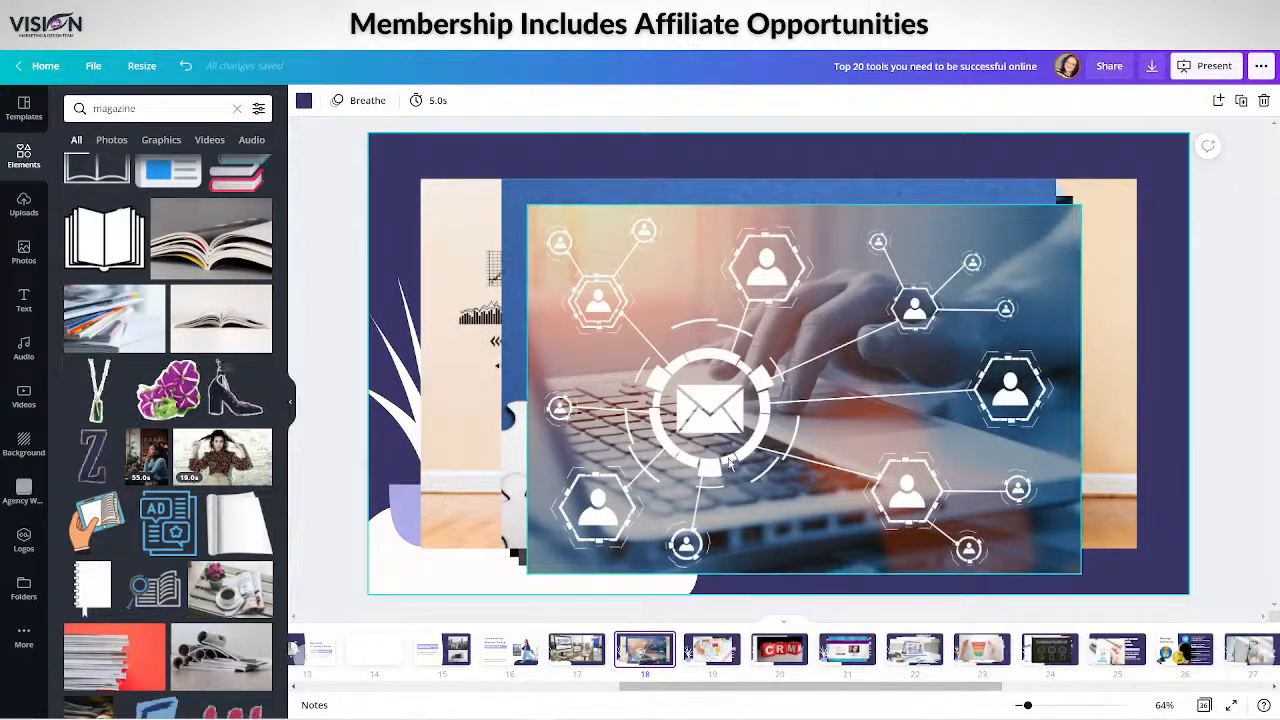
# - Spread the overlapping photos on page 18 and delete the woman-in-armchair photo and the cluttered-desk photo with the lamp
pyautogui.click(740, 417)
pyautogui.moveTo(740, 417); pyautogui.dragTo(397, 339)
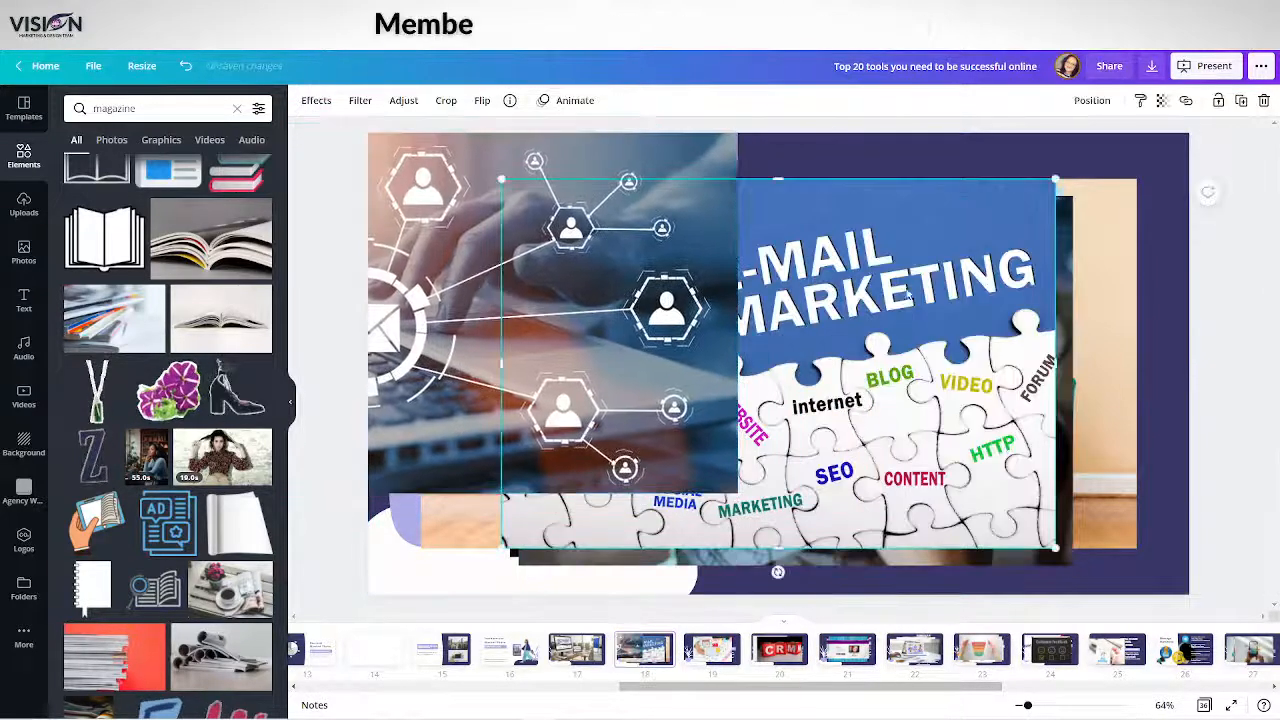
pyautogui.moveTo(593, 291); pyautogui.dragTo(589, 451)
pyautogui.moveTo(955, 301); pyautogui.dragTo(1033, 243)
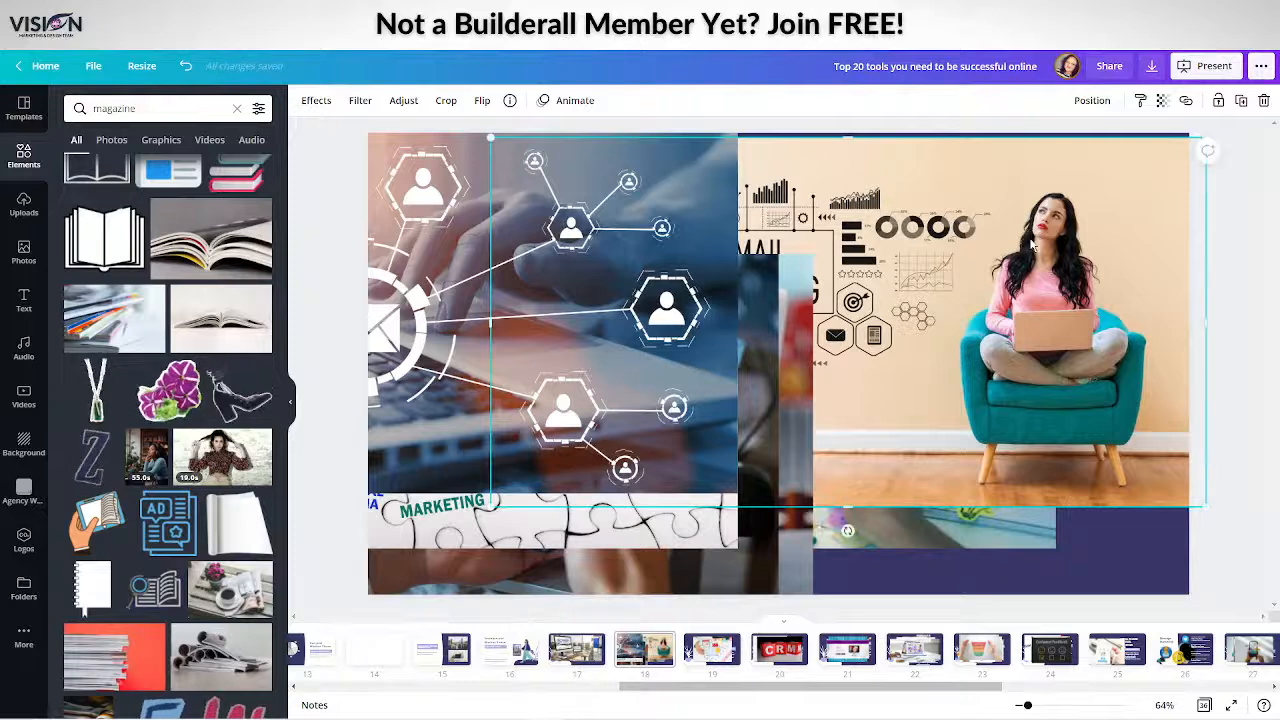
pyautogui.press('Delete')
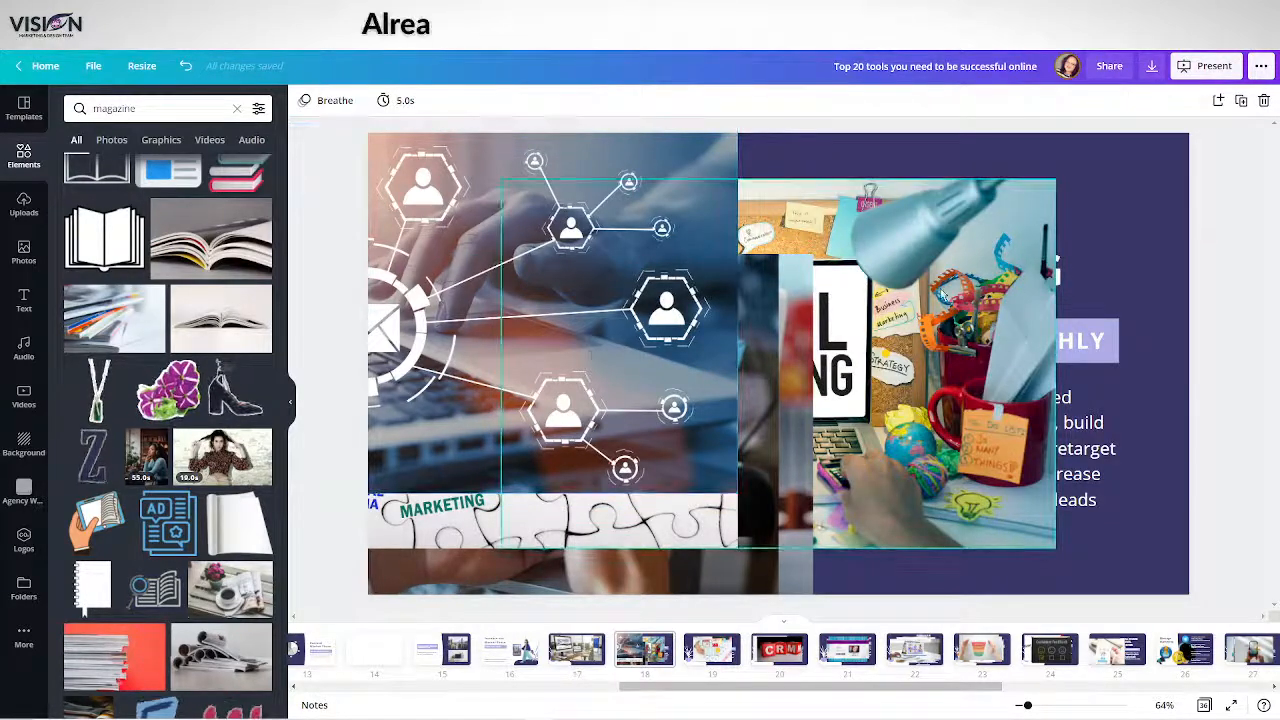
pyautogui.moveTo(925, 277); pyautogui.dragTo(1030, 277)
pyautogui.press('Delete')
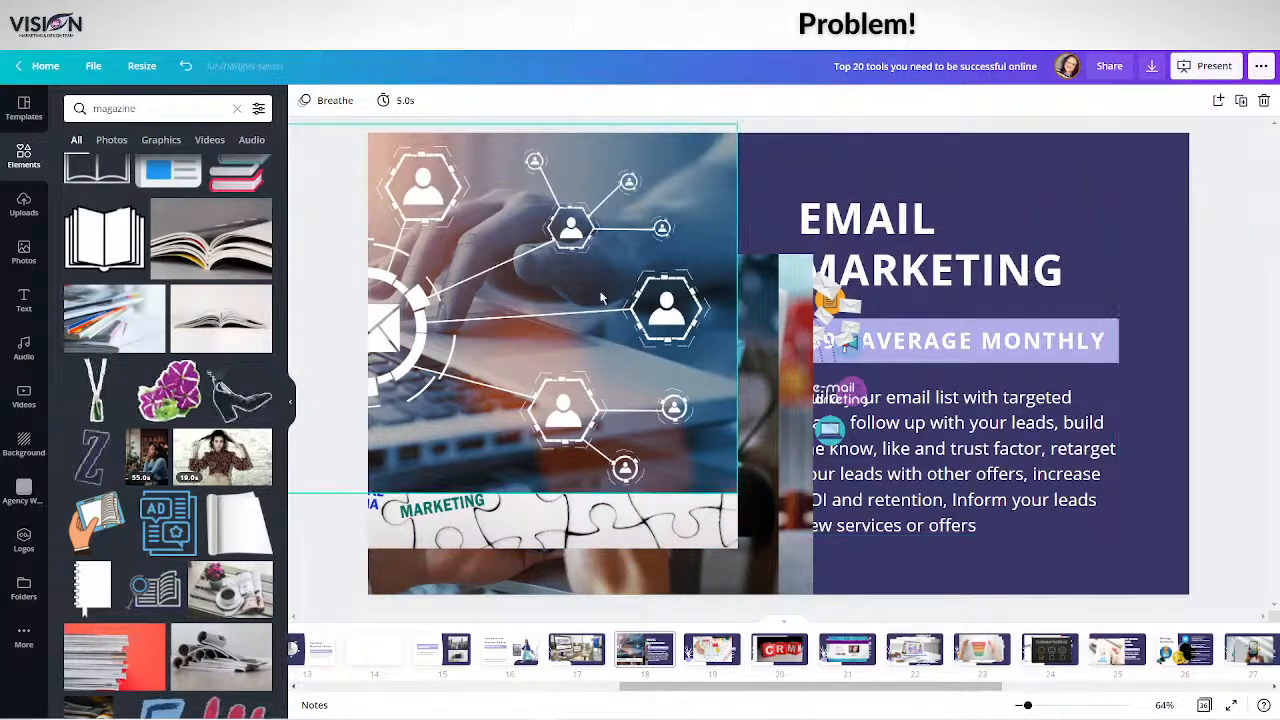
# - Move the envelope network photo to the slide's right side and delete the E-mail Marketing puzzle photo
pyautogui.moveTo(694, 318); pyautogui.dragTo(1150, 318)
pyautogui.moveTo(476, 306); pyautogui.dragTo(551, 343)
pyautogui.press('Delete')
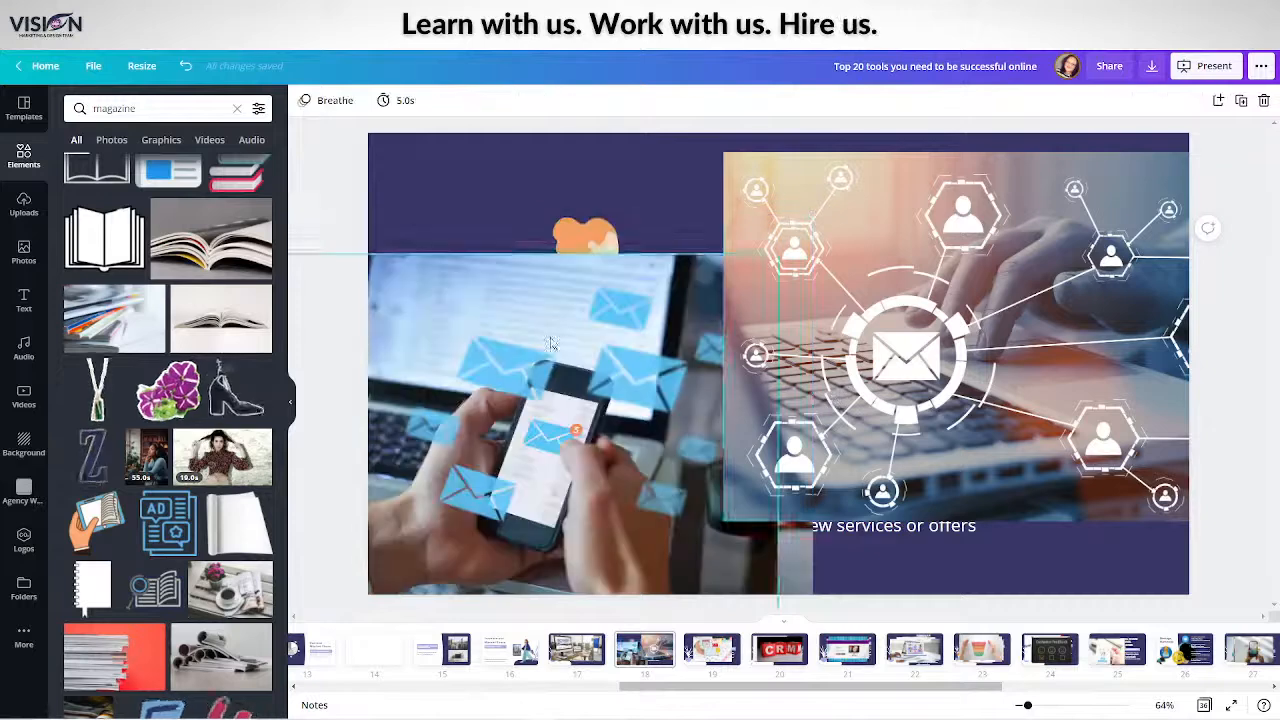
# - Arrange the three remaining email photos on page 18, with the envelope network photo in front between the typing-hands and smartphone photos
pyautogui.moveTo(495, 388); pyautogui.dragTo(533, 335)
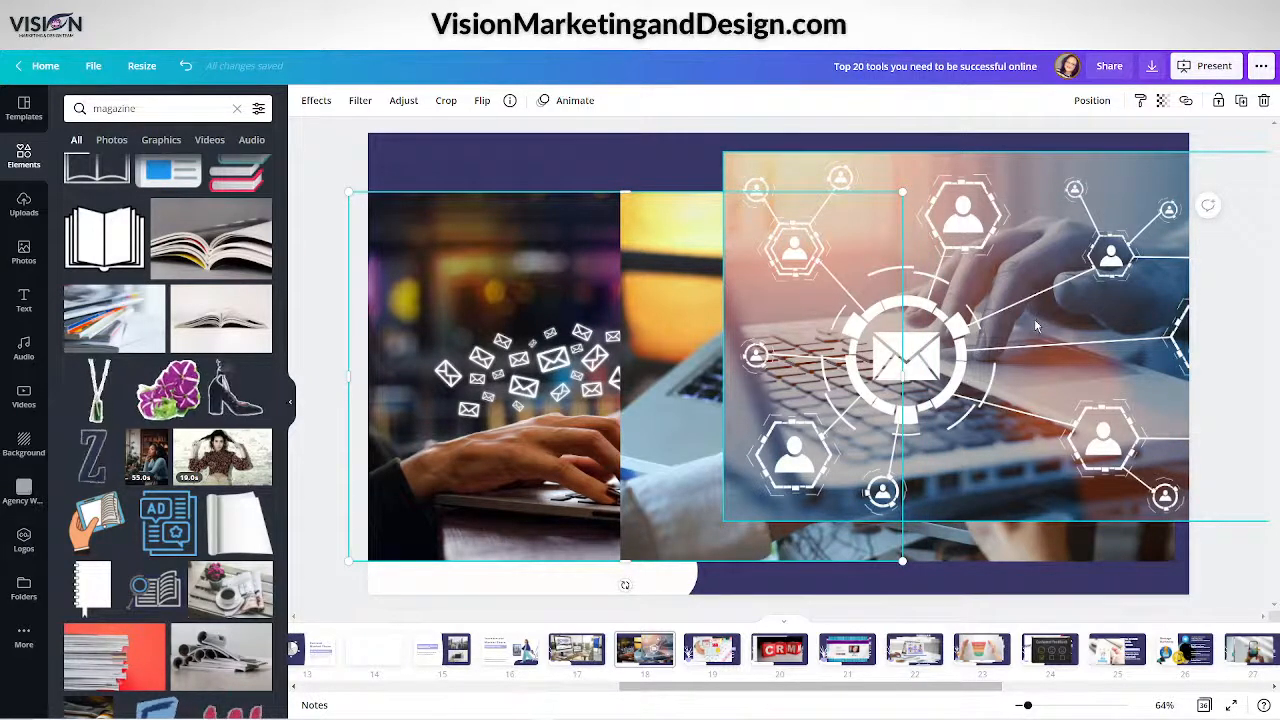
pyautogui.moveTo(1032, 318); pyautogui.dragTo(544, 354)
pyautogui.moveTo(963, 328); pyautogui.dragTo(1047, 316)
pyautogui.moveTo(573, 379); pyautogui.dragTo(758, 358)
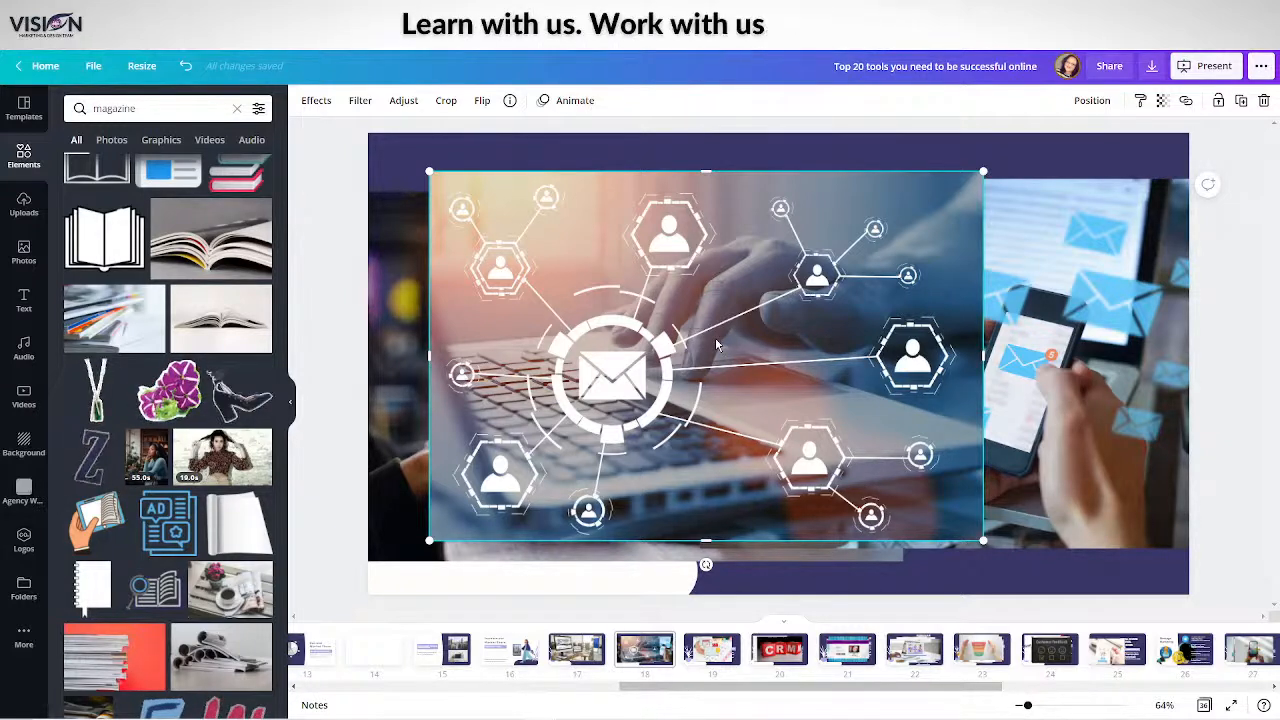
pyautogui.moveTo(717, 342); pyautogui.dragTo(782, 333)
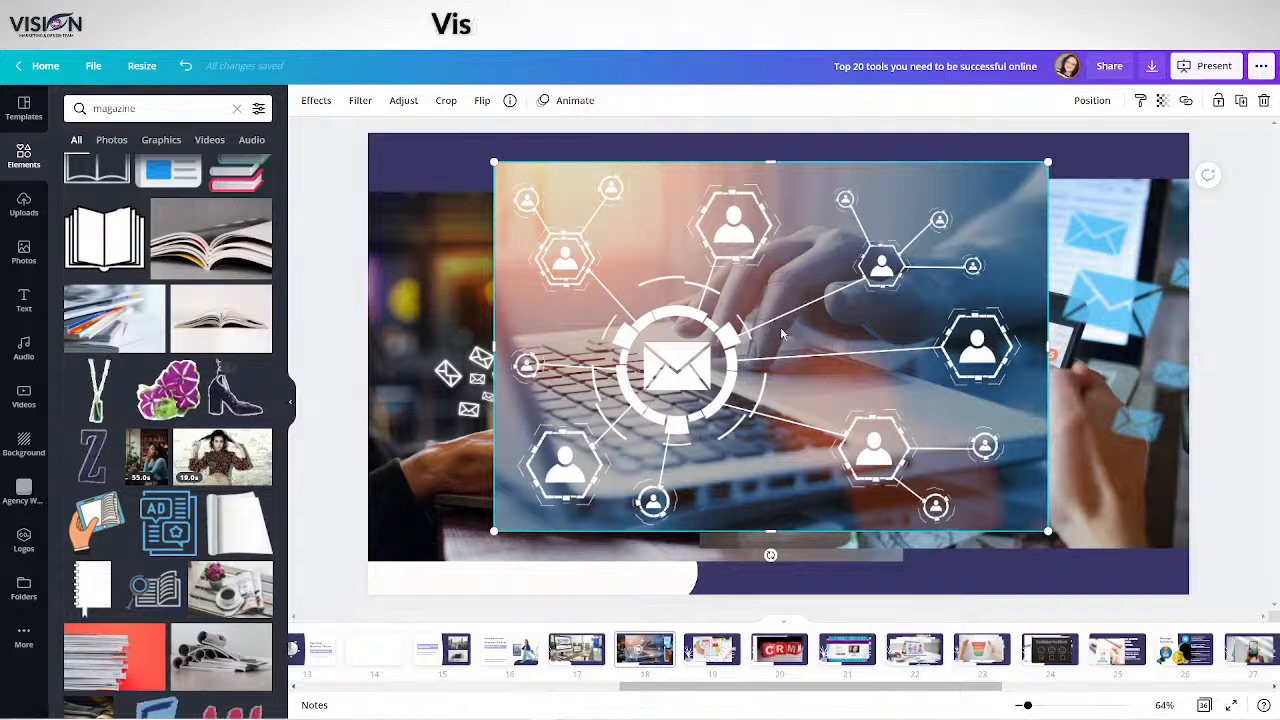
pyautogui.moveTo(782, 333); pyautogui.dragTo(870, 335)
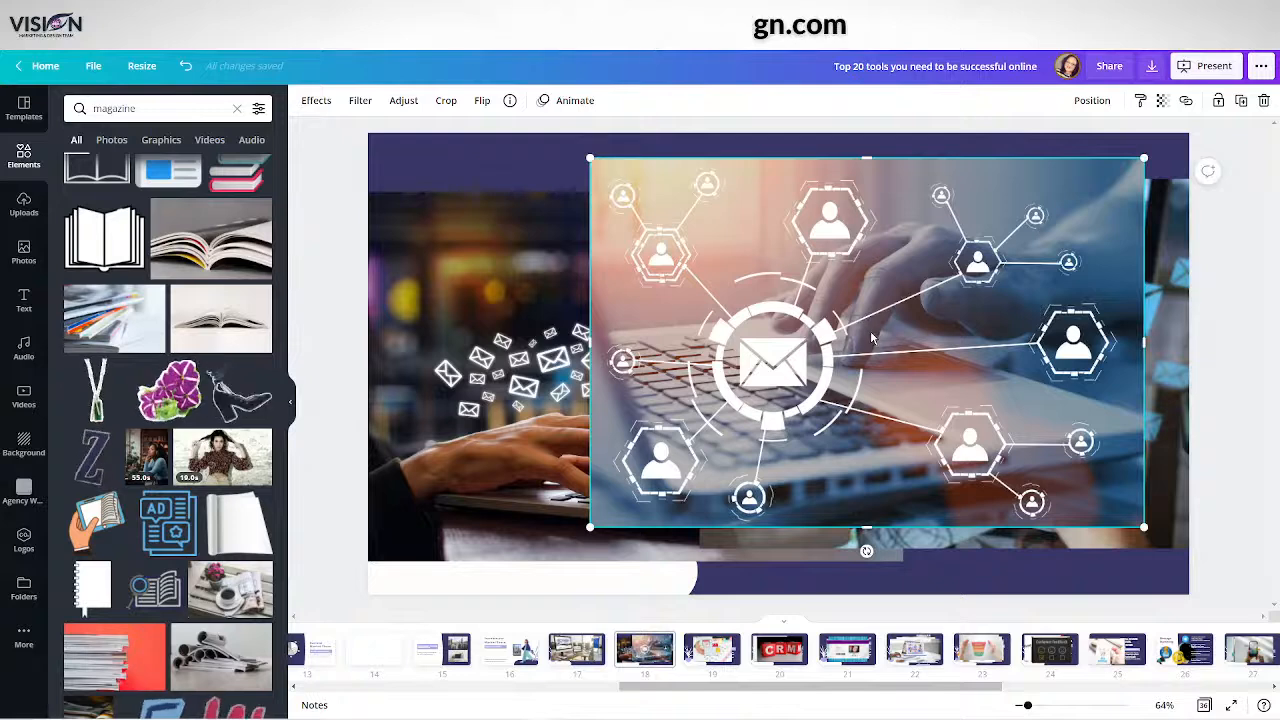
pyautogui.moveTo(873, 341); pyautogui.dragTo(909, 340)
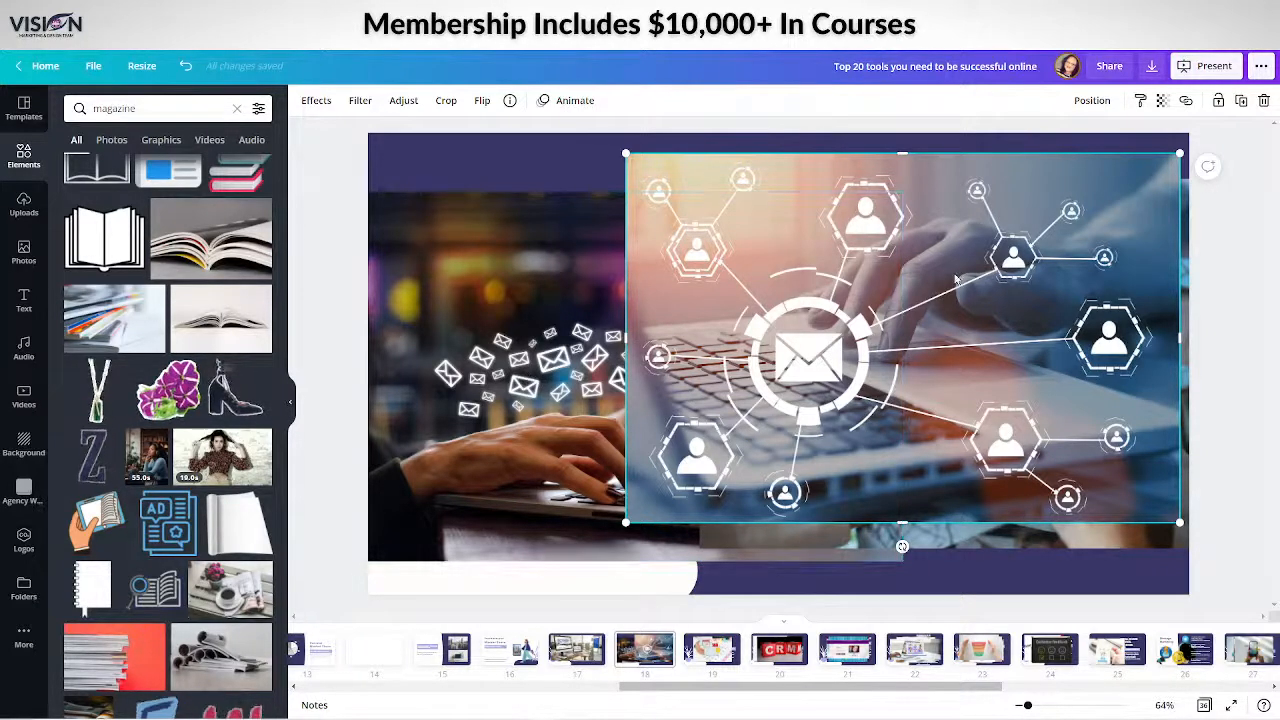
# - Move the envelope network photo to the slide's right edge and delete the photo of hands holding a smartphone with blue envelopes
pyautogui.moveTo(957, 275); pyautogui.dragTo(1274, 311)
pyautogui.moveTo(911, 323); pyautogui.dragTo(580, 310)
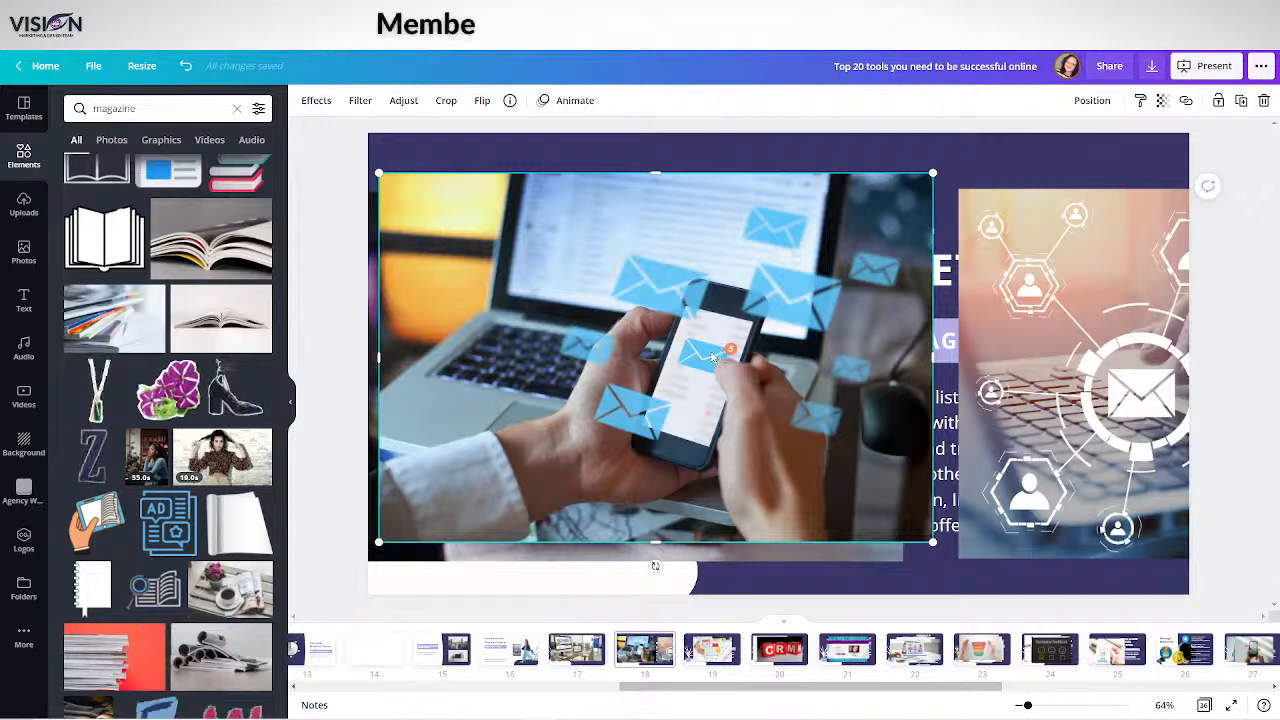
pyautogui.press('Delete')
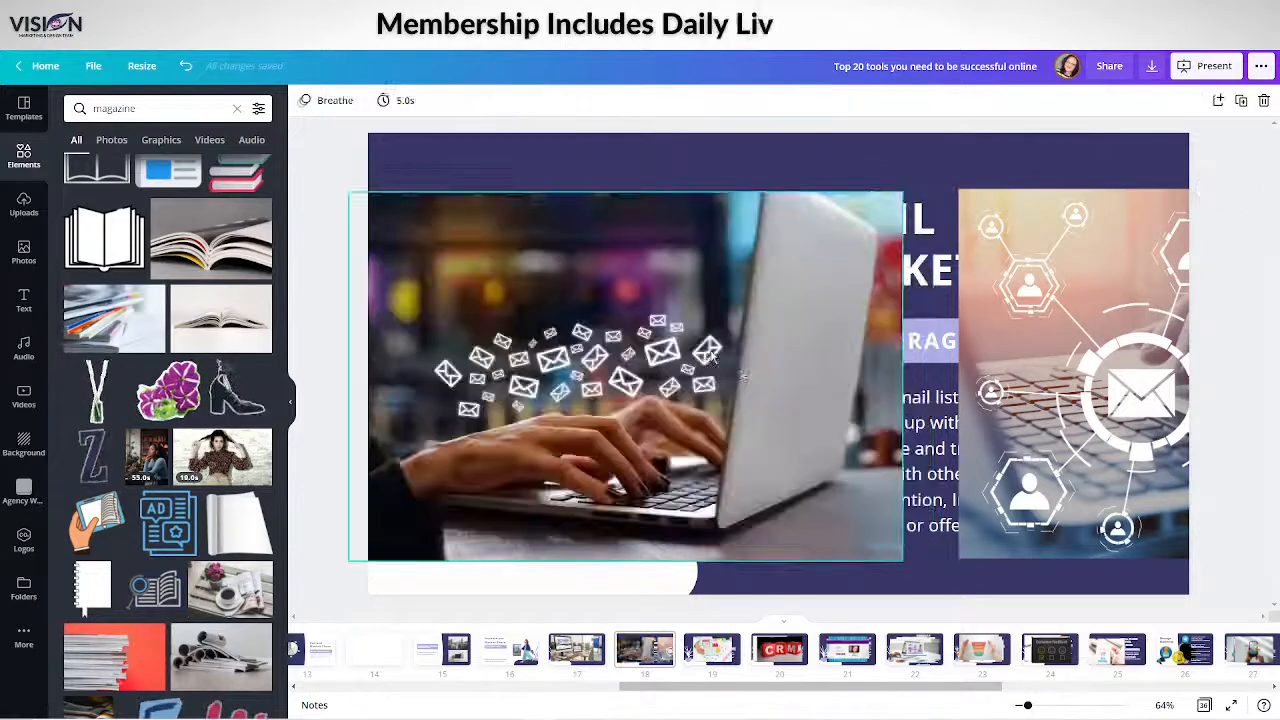
# - Arrange the two remaining email photos on page 18 so the envelope network photo overlaps the typing-hands photo in front
pyautogui.moveTo(731, 384); pyautogui.dragTo(780, 347)
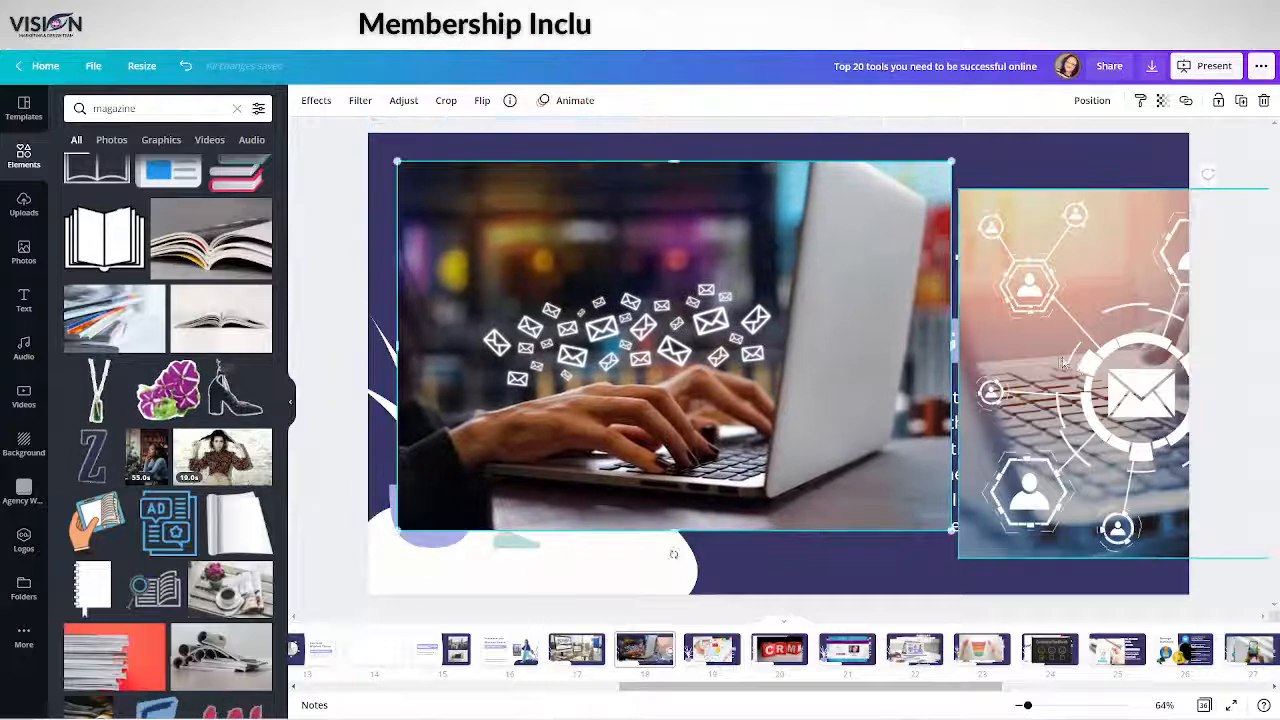
pyautogui.moveTo(1085, 364); pyautogui.dragTo(836, 334)
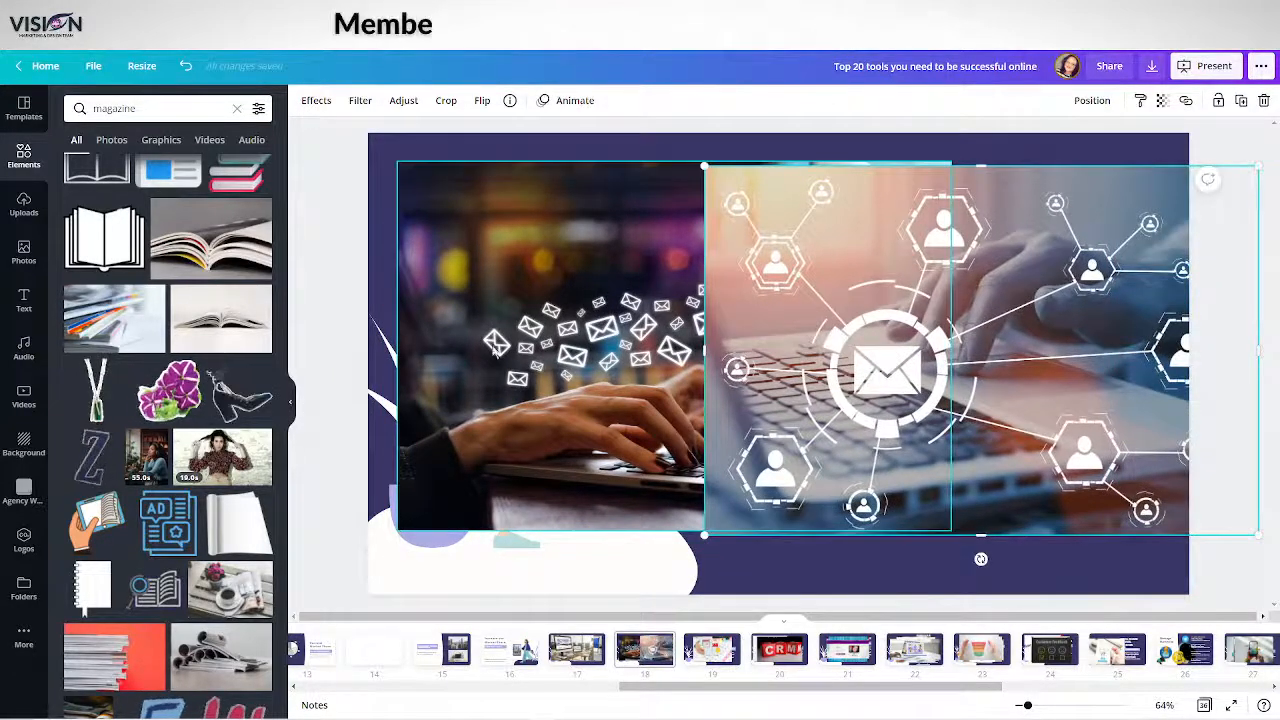
pyautogui.moveTo(1055, 308); pyautogui.dragTo(897, 307)
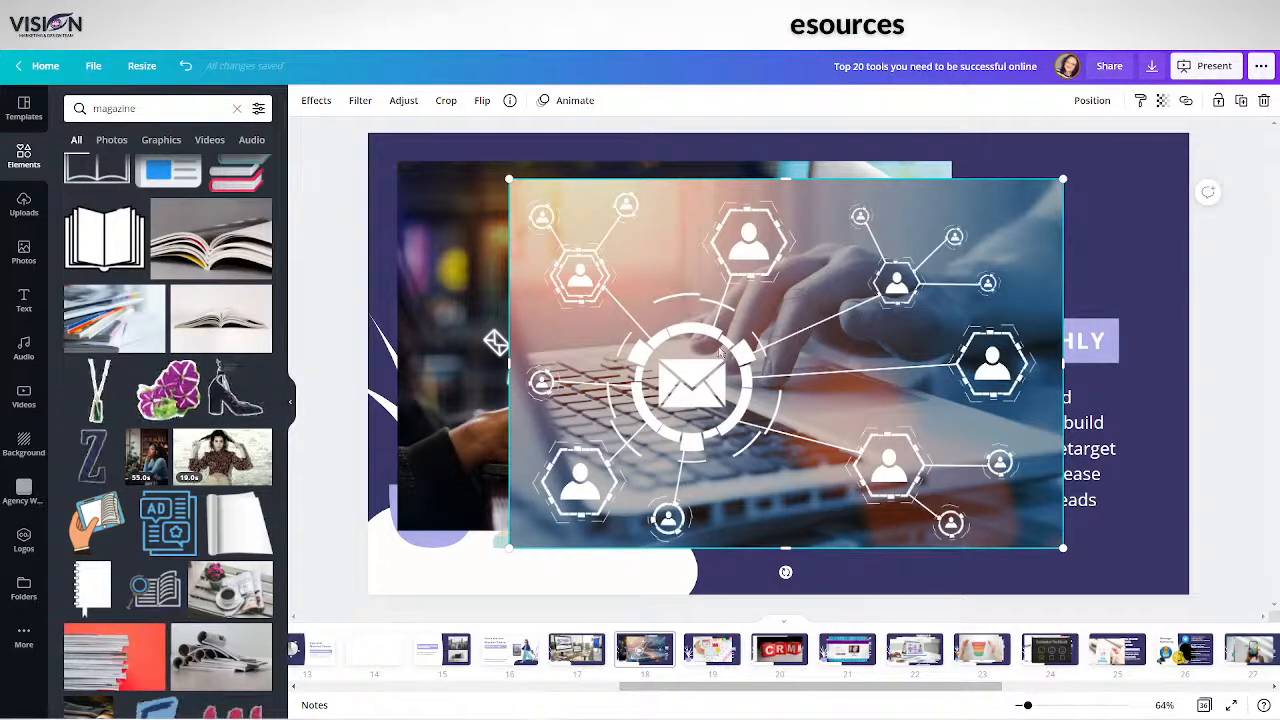
# - On page 19, delete the calendar illustrations and the illustration of hands over an open planner
pyautogui.click(711, 650)
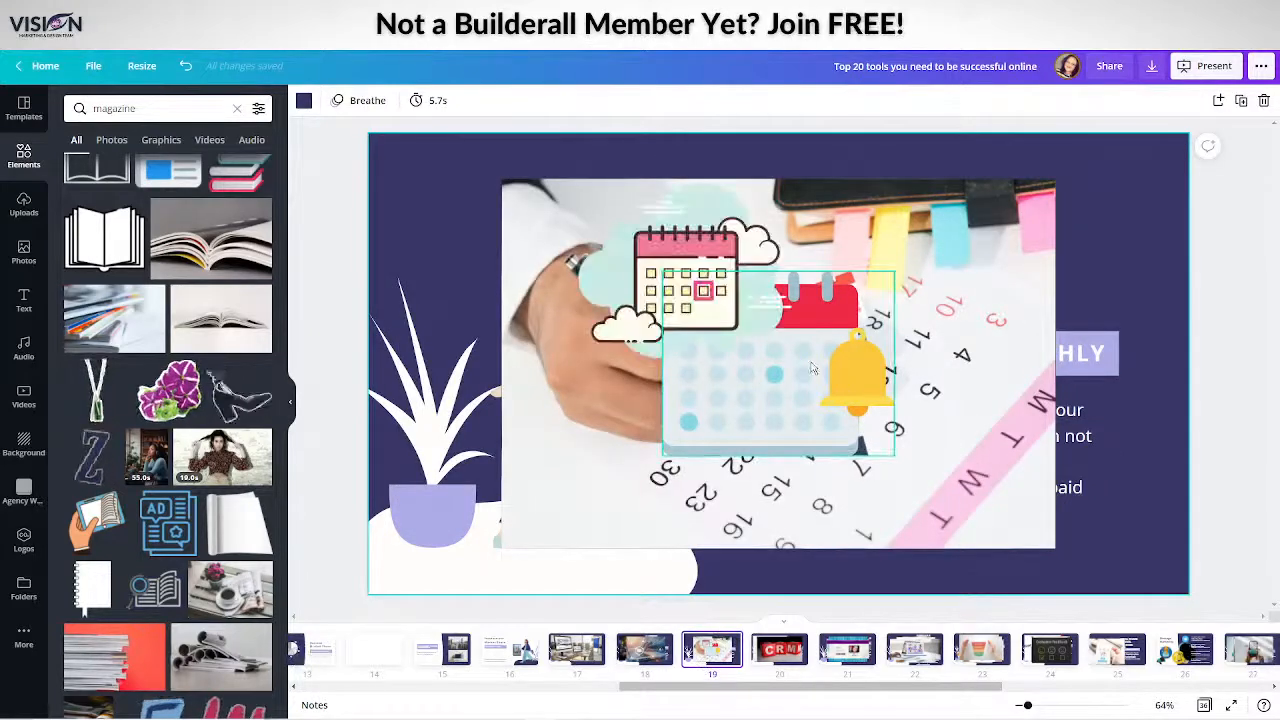
pyautogui.click(701, 270)
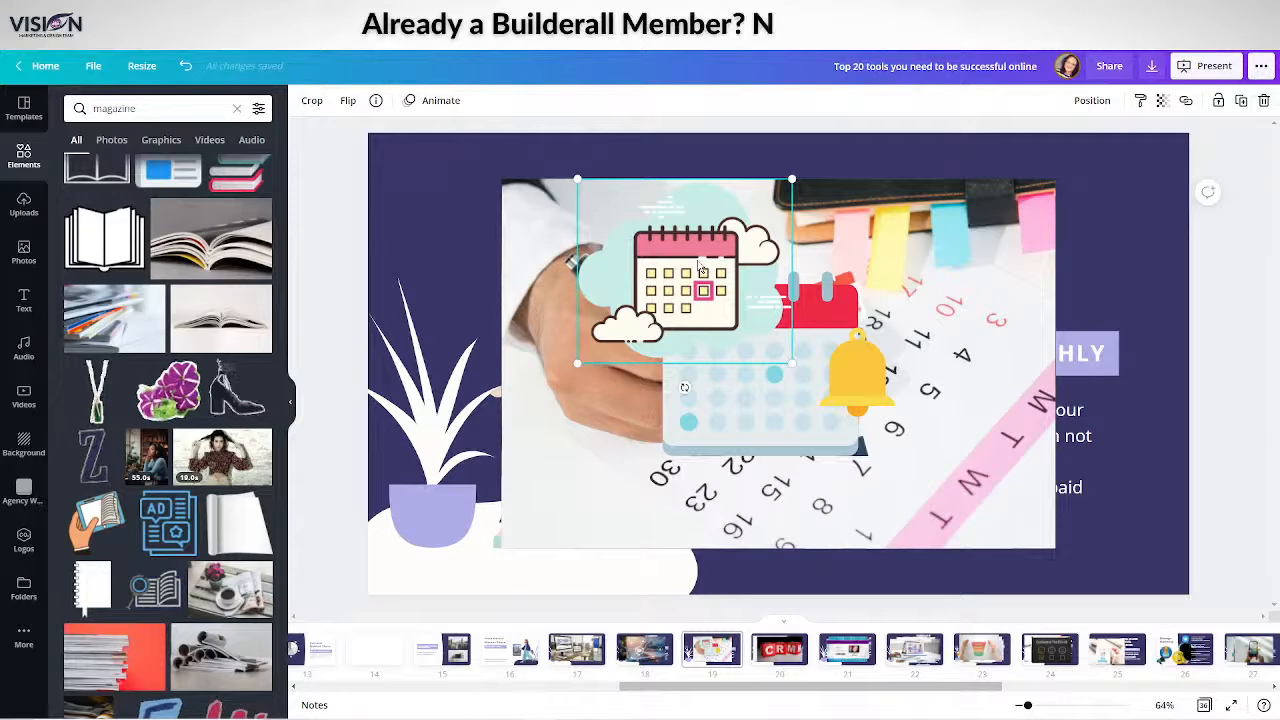
pyautogui.press('Delete')
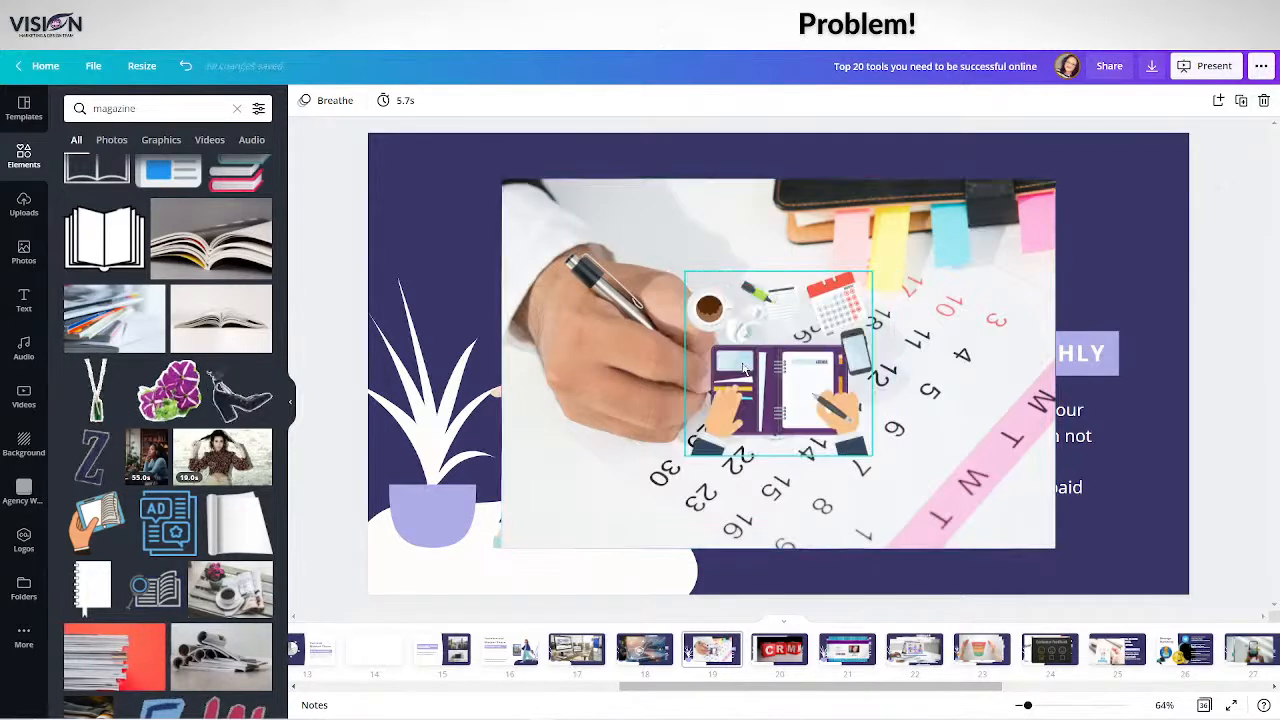
pyautogui.click(745, 370)
pyautogui.press('Delete')
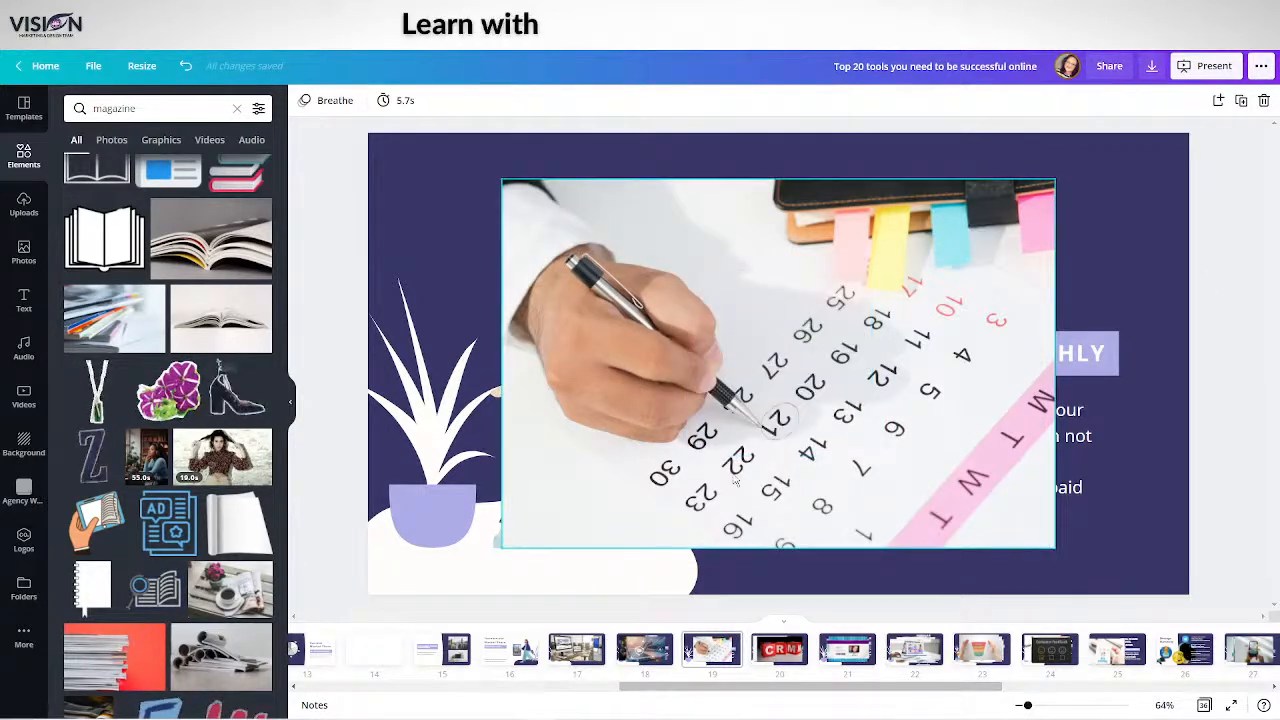
# - Spread the page 19 photos by moving the paper calendar to the slide's left edge and the tablet calendar to its right side
pyautogui.click(871, 456)
pyautogui.moveTo(871, 456); pyautogui.dragTo(379, 438)
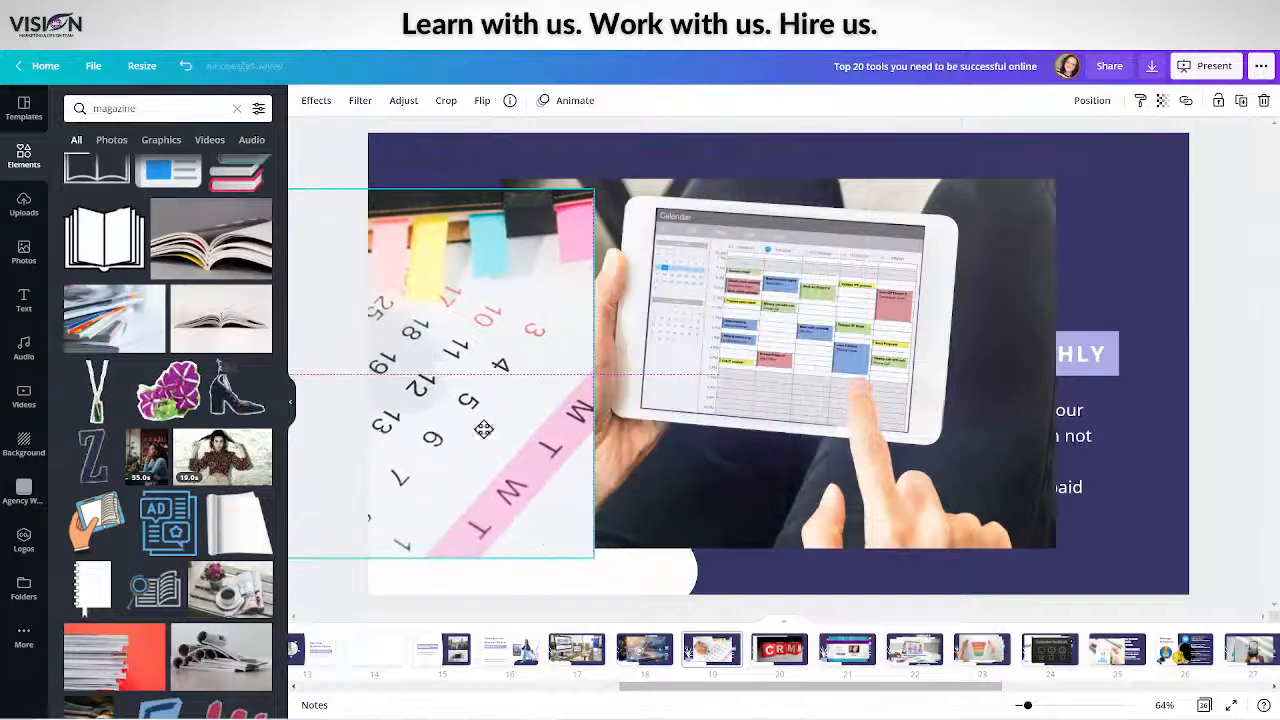
pyautogui.click(792, 378)
pyautogui.moveTo(792, 378); pyautogui.dragTo(987, 374)
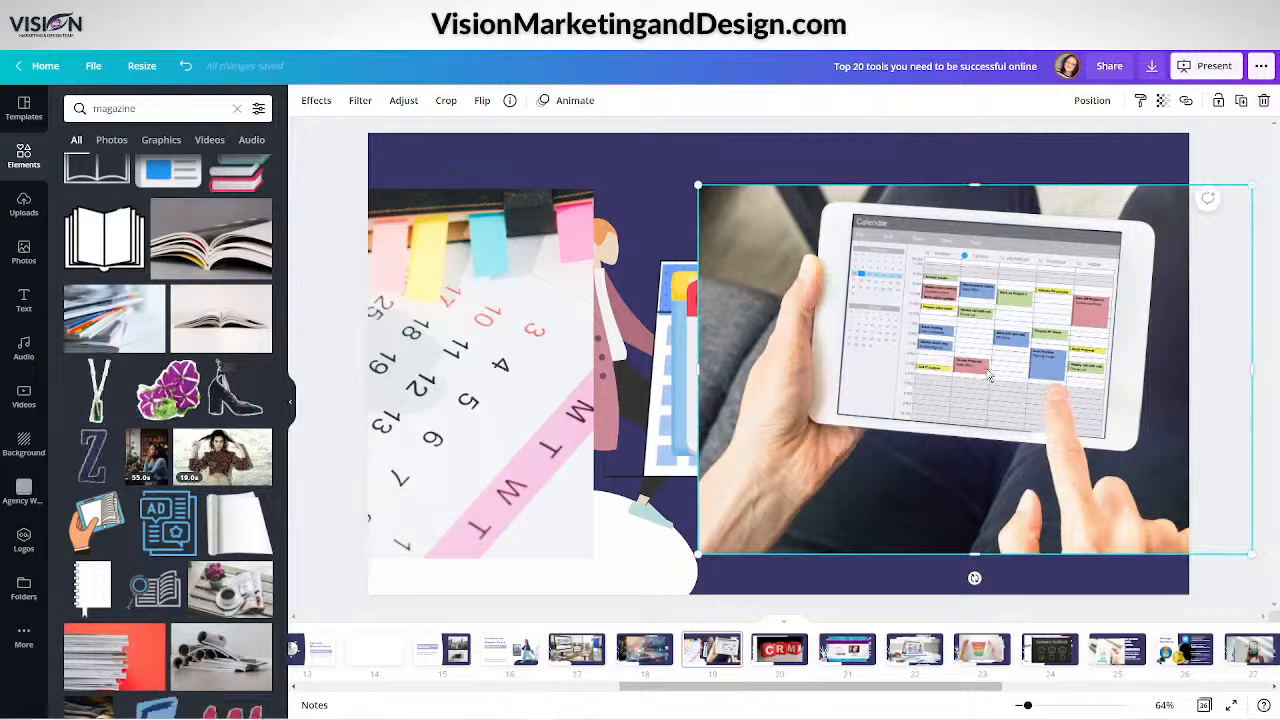
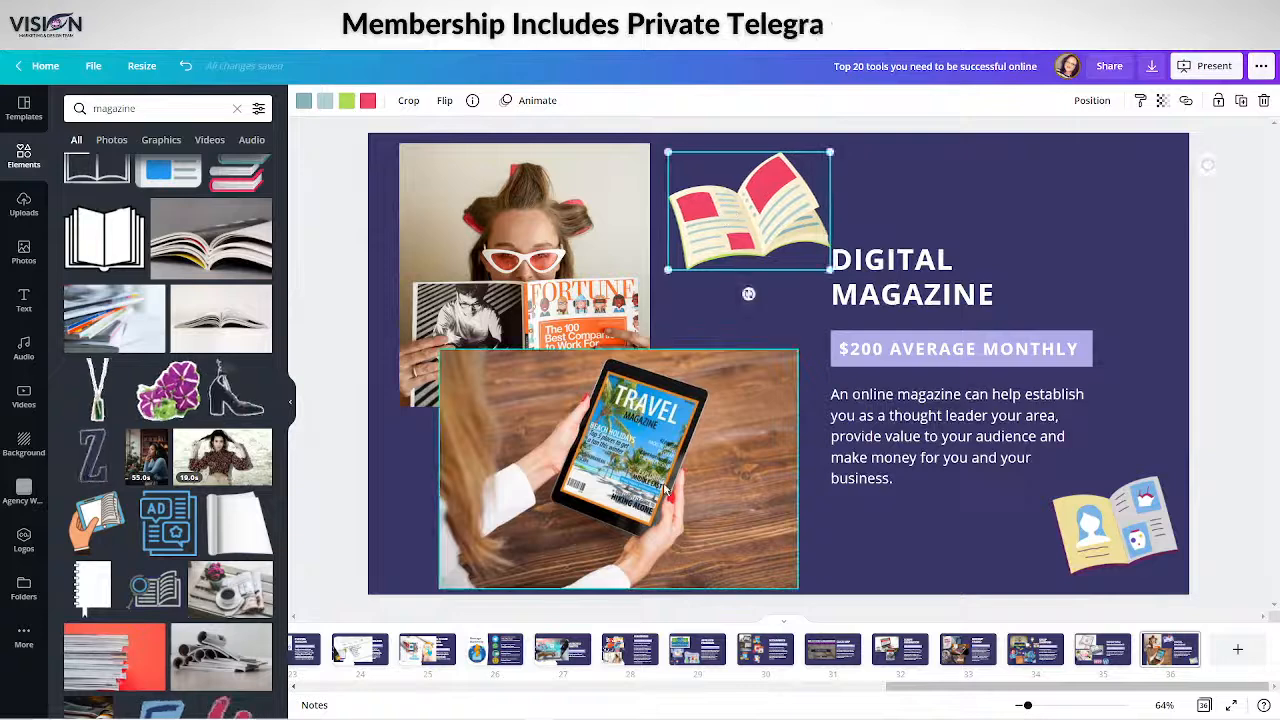
# - Nudge the travel magazine photo upward on the Digital Magazine slide and set the design's share link to use as template
pyautogui.moveTo(668, 466); pyautogui.dragTo(665, 446)
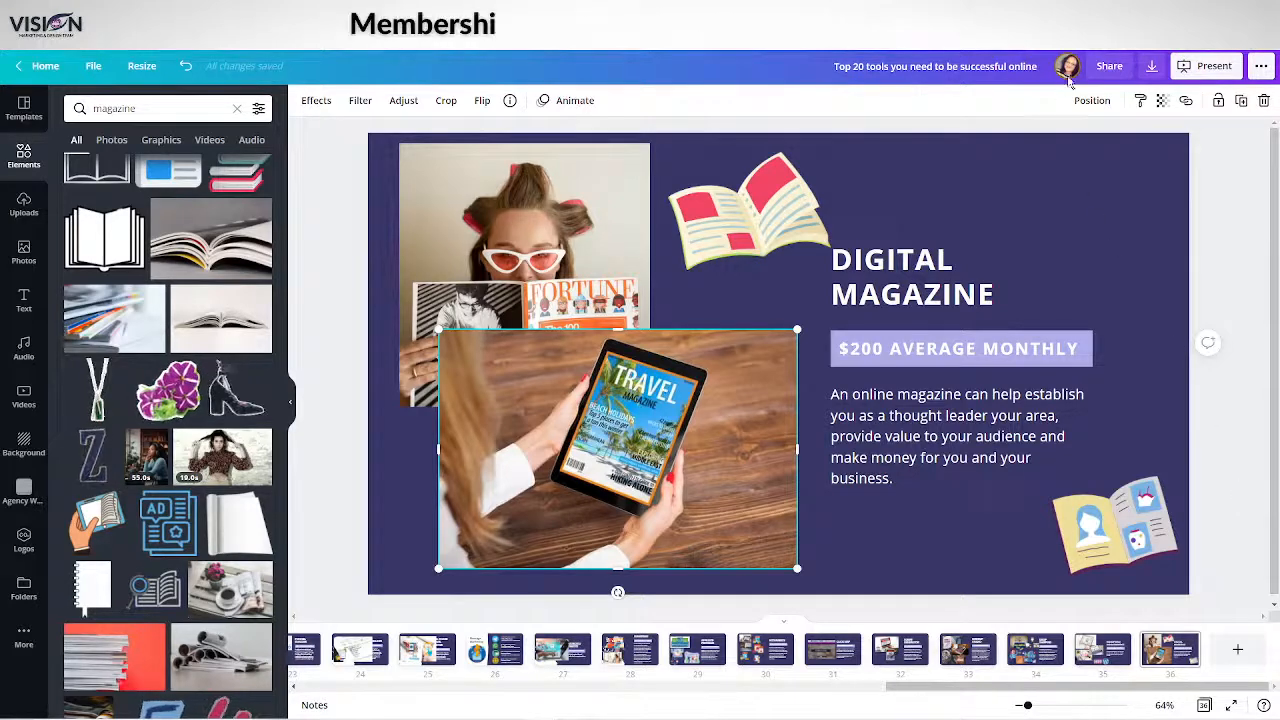
pyautogui.click(1105, 67)
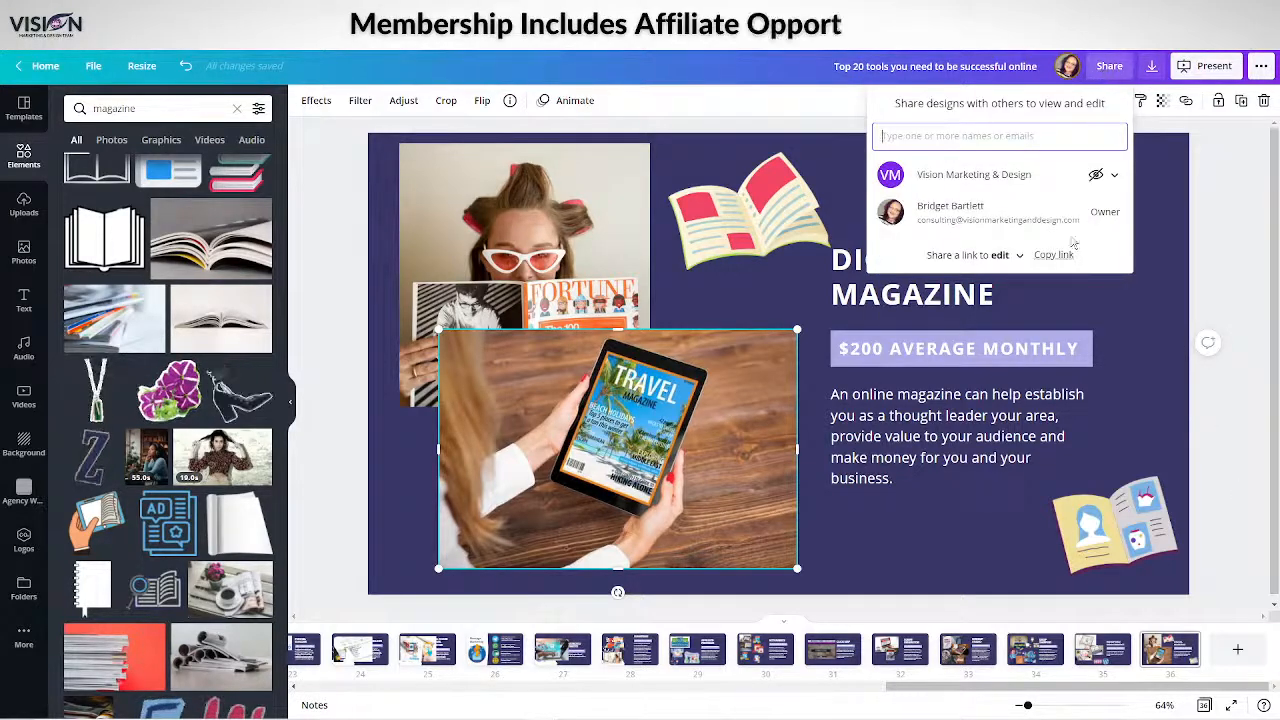
pyautogui.click(1018, 257)
pyautogui.click(991, 285)
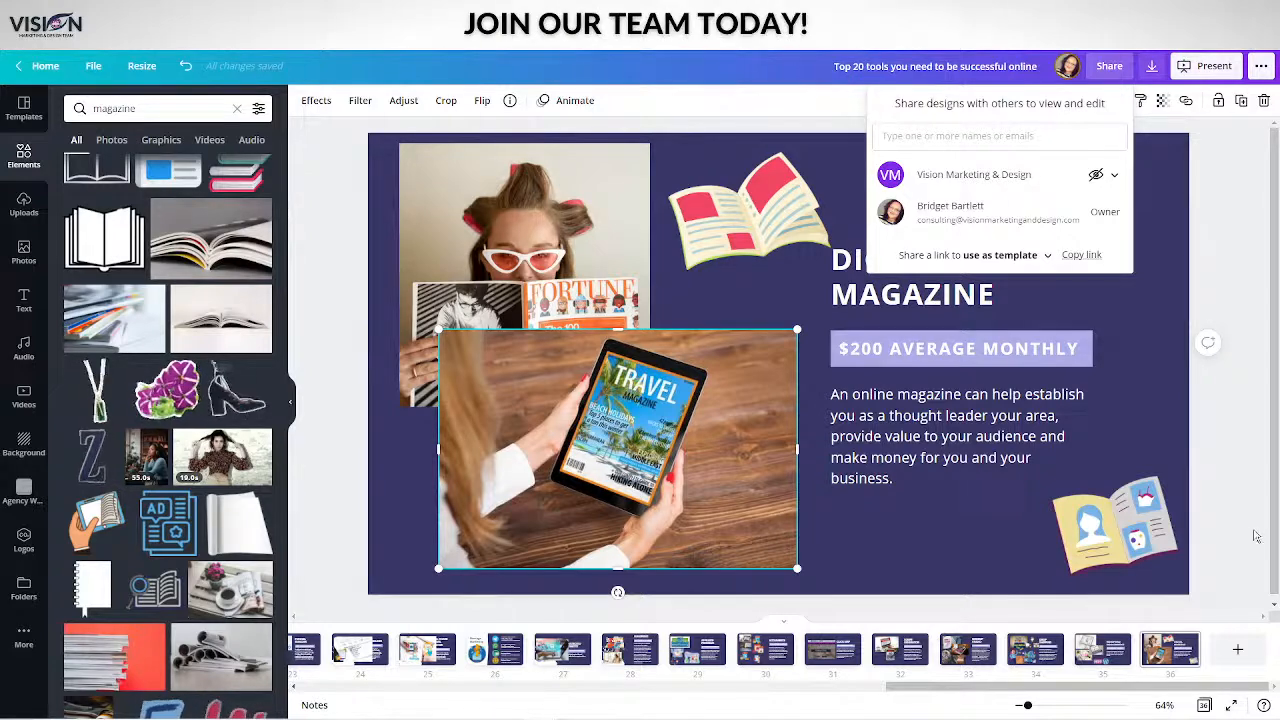
pyautogui.click(1169, 369)
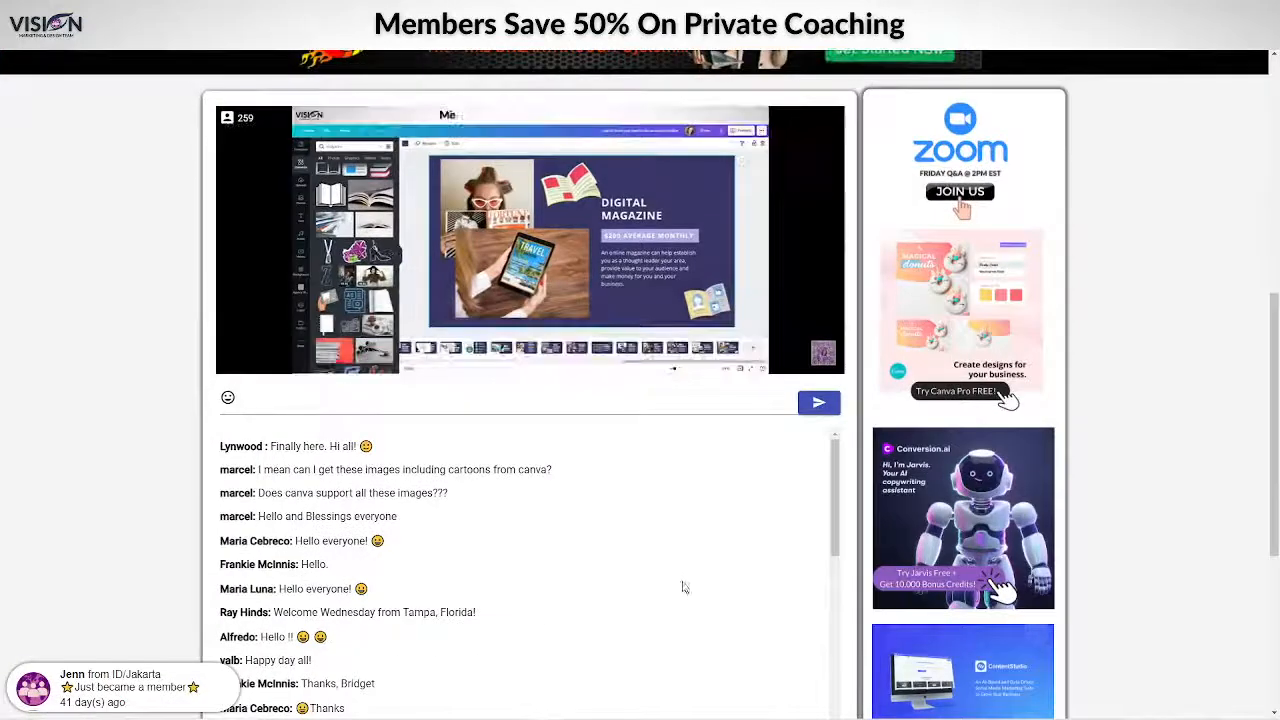
pyautogui.scroll(-2, 73, 562)
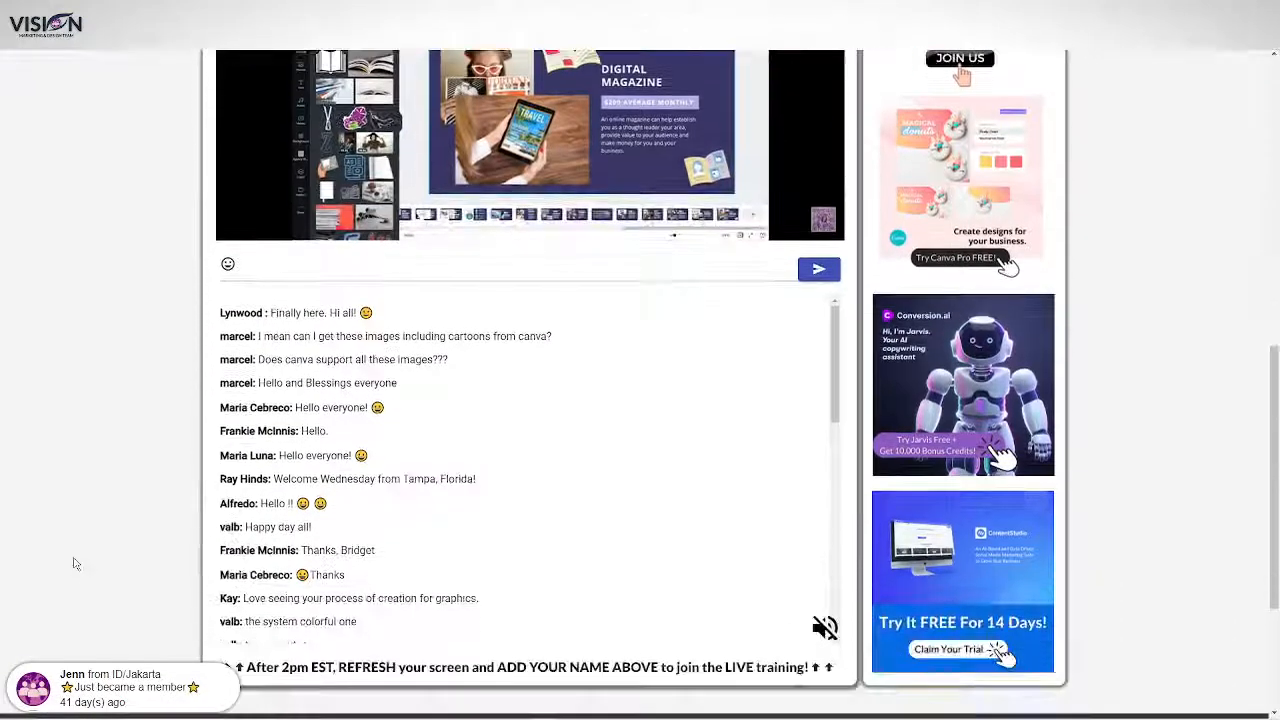
pyautogui.scroll(1, 73, 562)
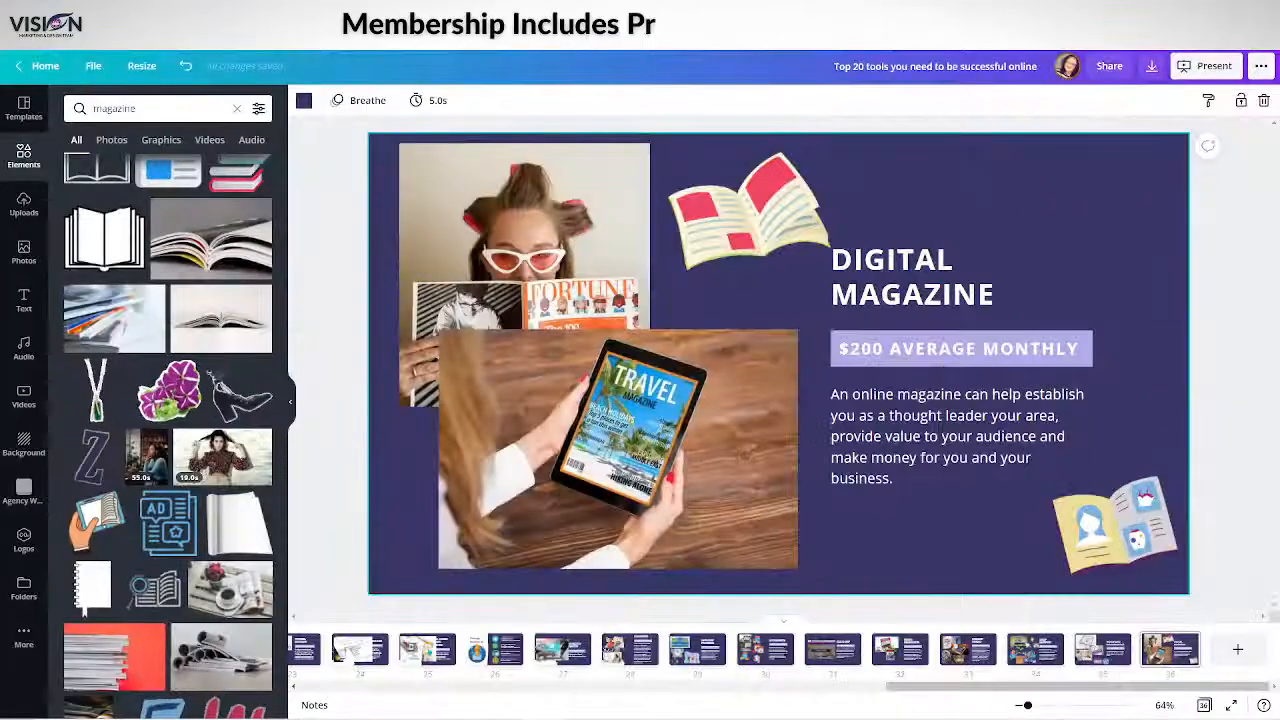
# - Filter the magazine element results by price to show only Free items
pyautogui.scroll(-10, 248, 170)
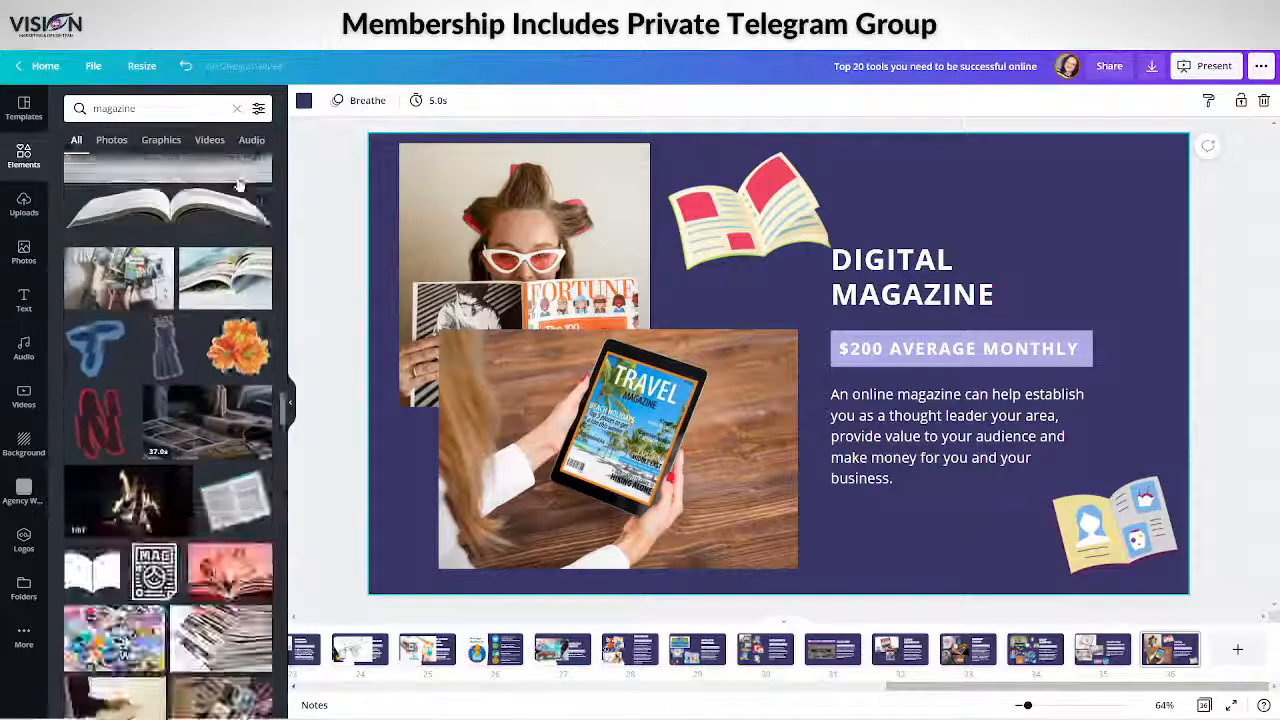
pyautogui.scroll(-3, 248, 168)
pyautogui.click(258, 108)
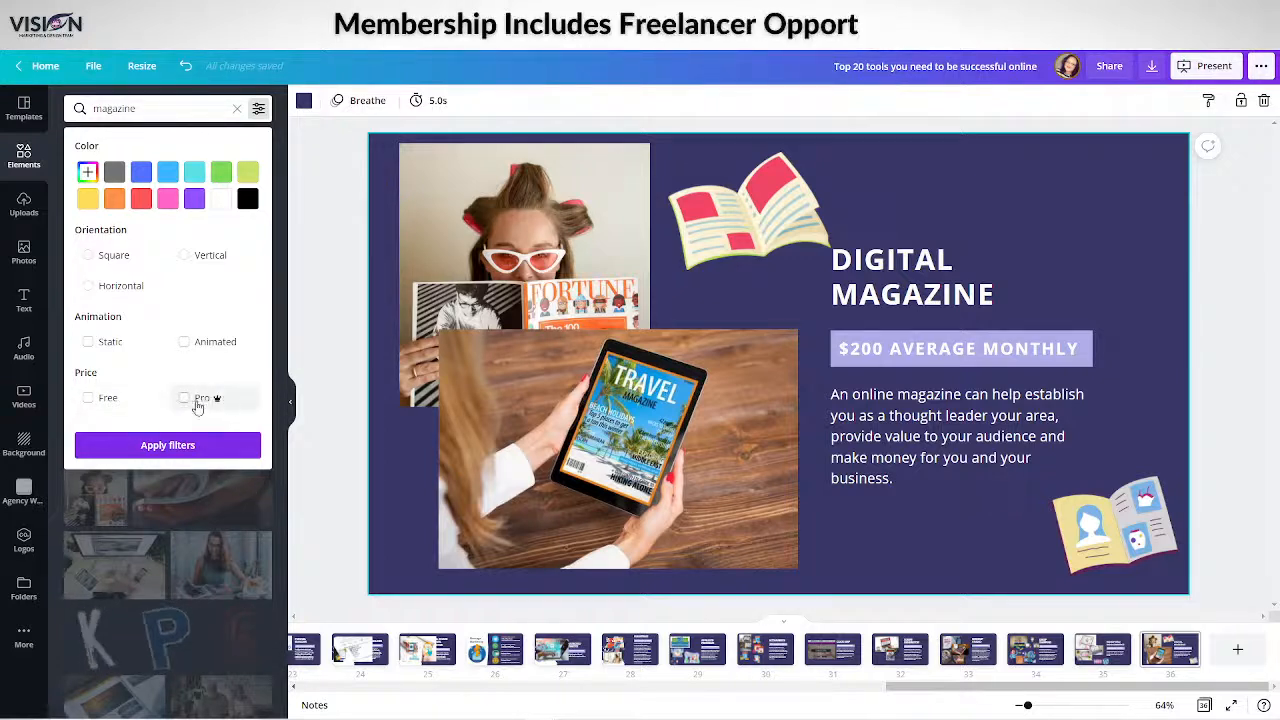
pyautogui.click(88, 398)
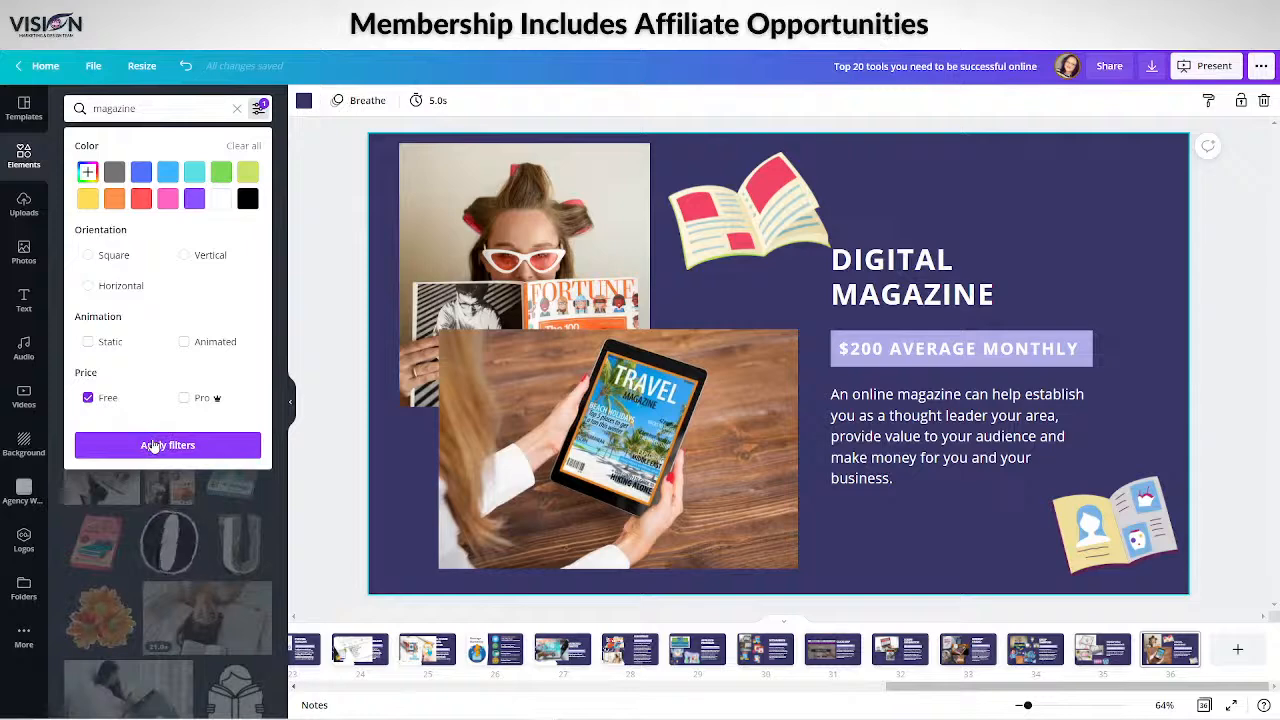
pyautogui.click(153, 446)
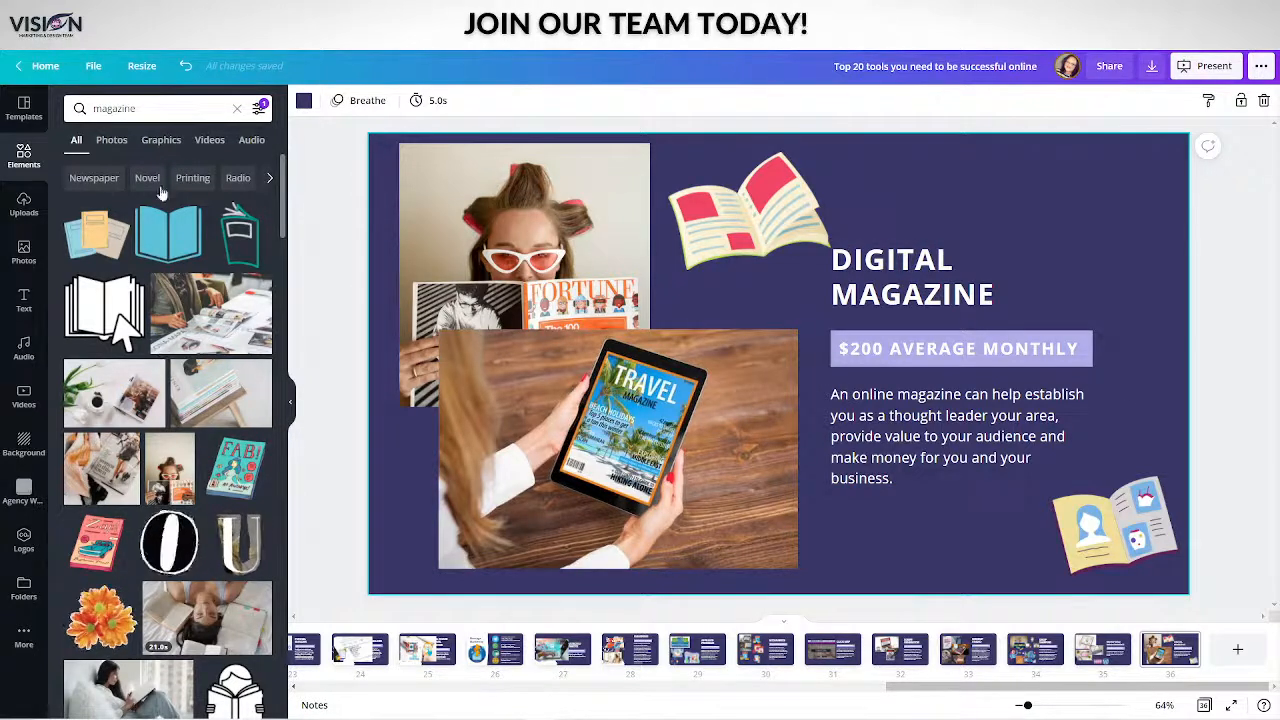
# - Add the graphic of three overlapping notebooks to the Digital Magazine slide and delete it again
pyautogui.click(83, 241)
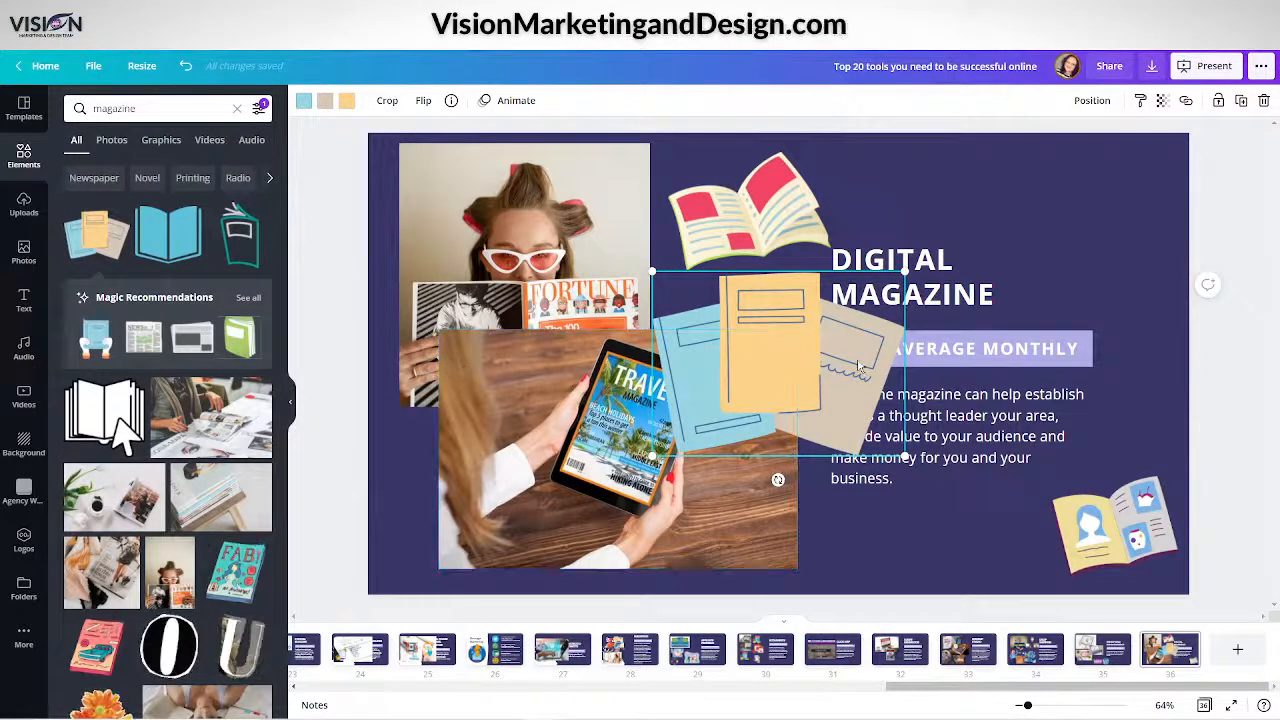
pyautogui.press('Delete')
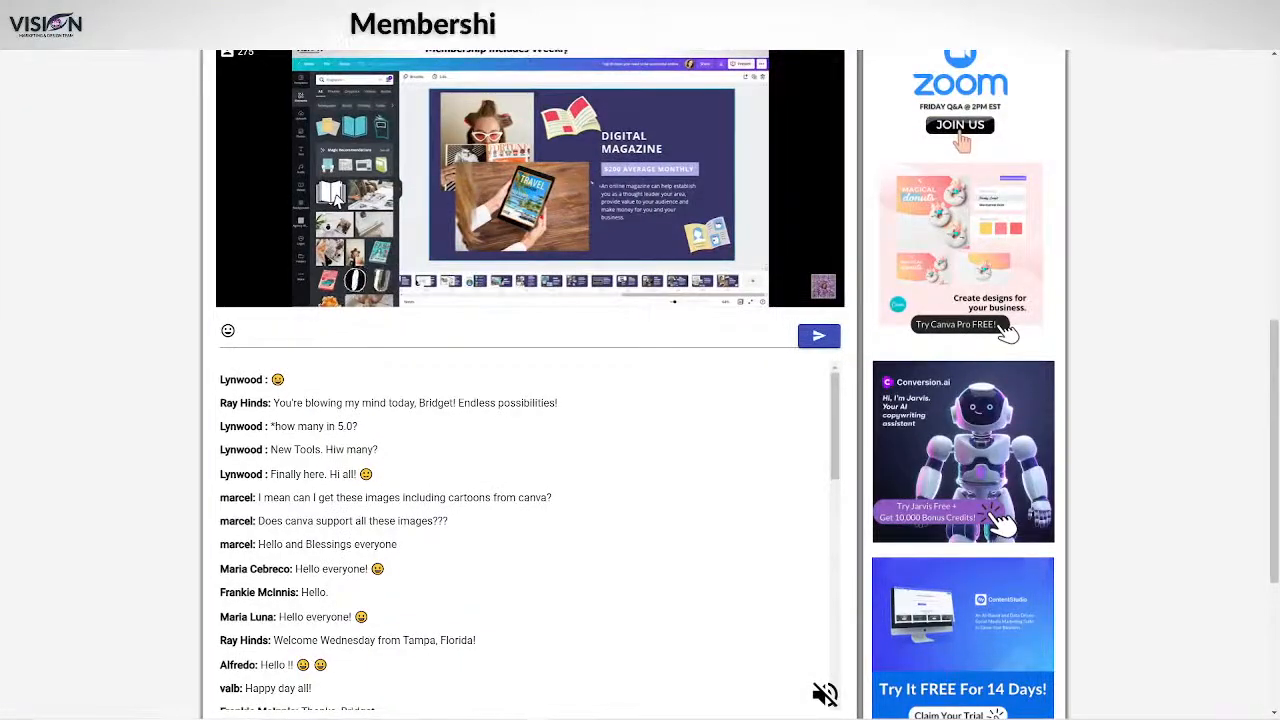
# - Look through the live training page, from its header and video player to the newest chat messages
pyautogui.scroll(2, 1210, 550)
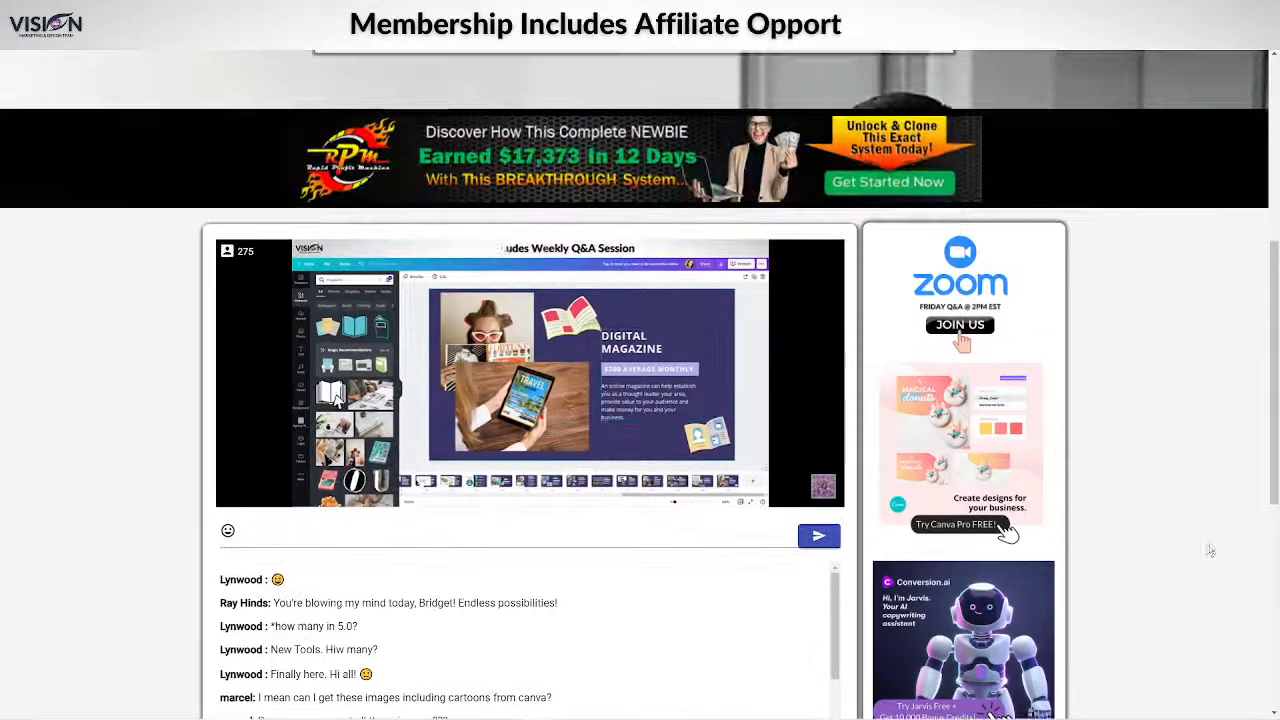
pyautogui.scroll(-1, 1210, 550)
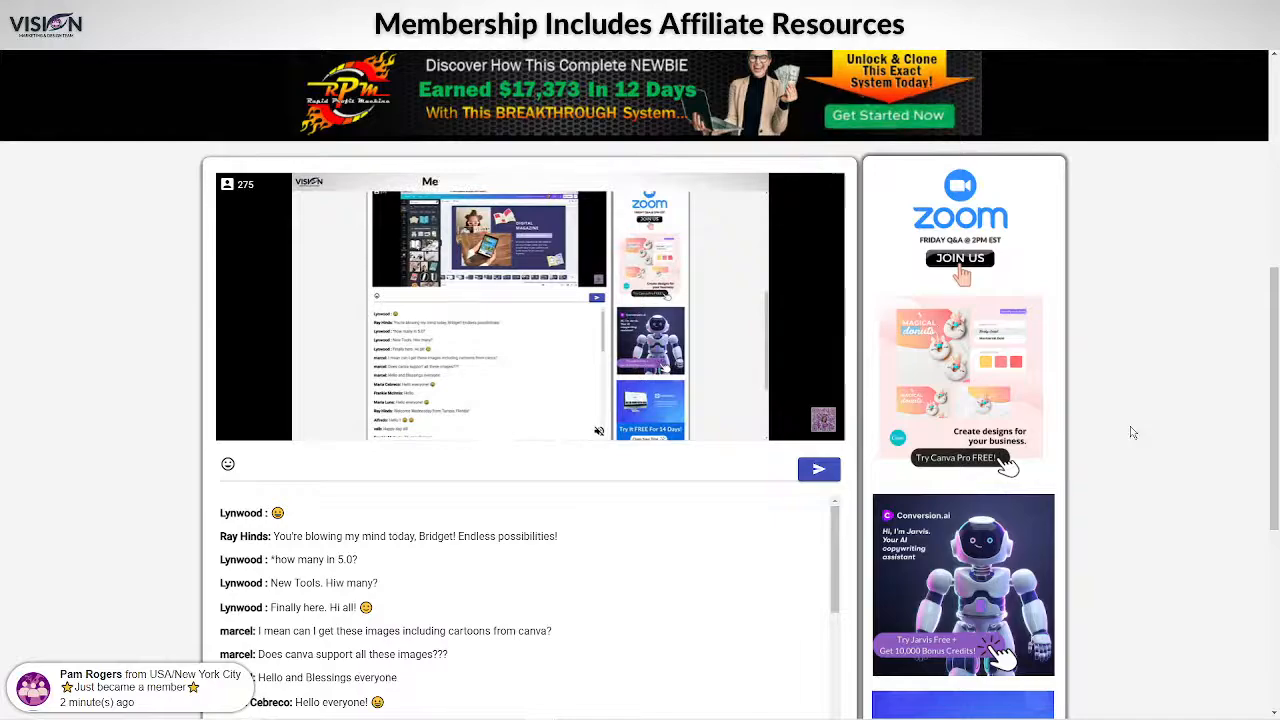
pyautogui.scroll(5, 1132, 432)
pyautogui.scroll(-1, 1177, 455)
pyautogui.scroll(2, 1177, 455)
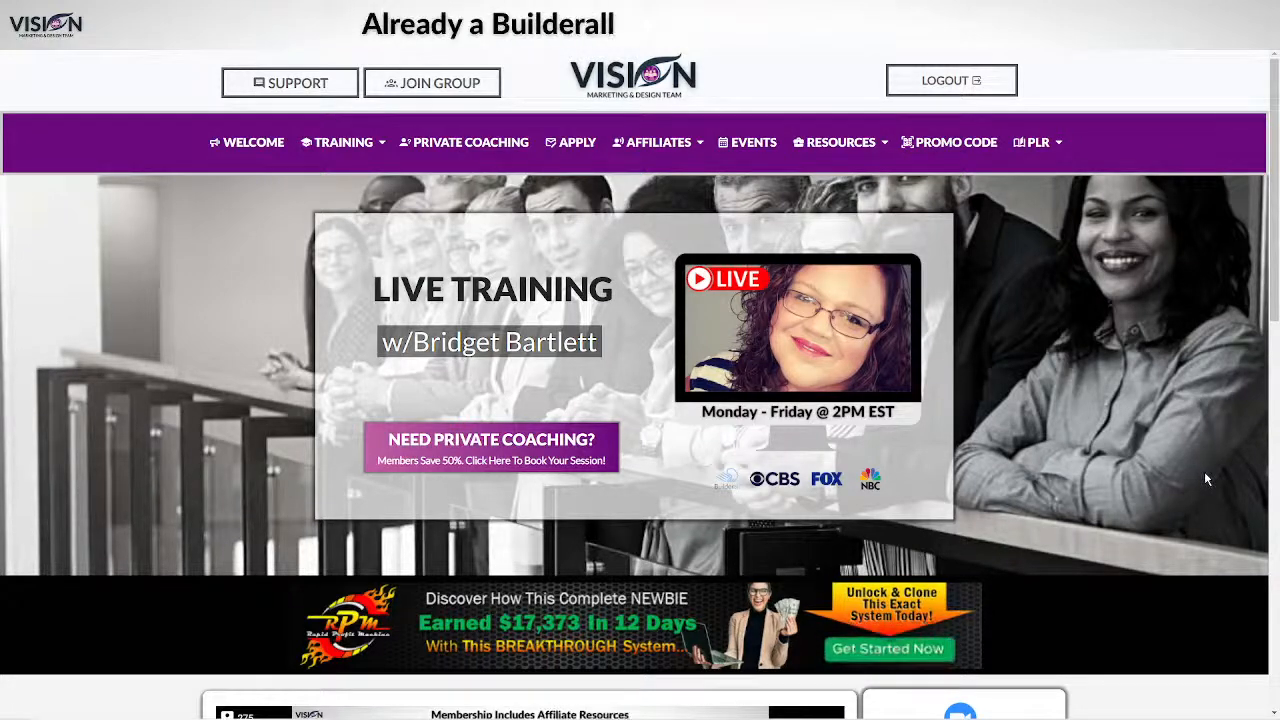
pyautogui.scroll(-3, 1185, 545)
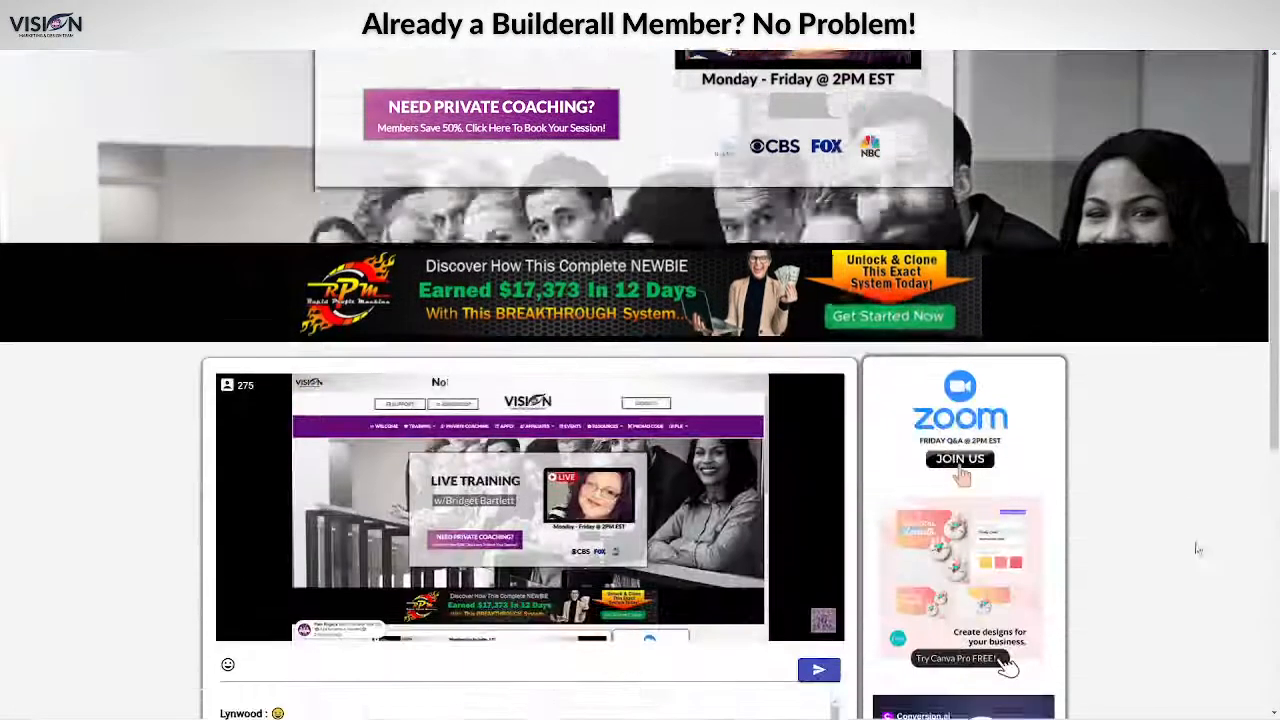
pyautogui.scroll(-2, 1194, 550)
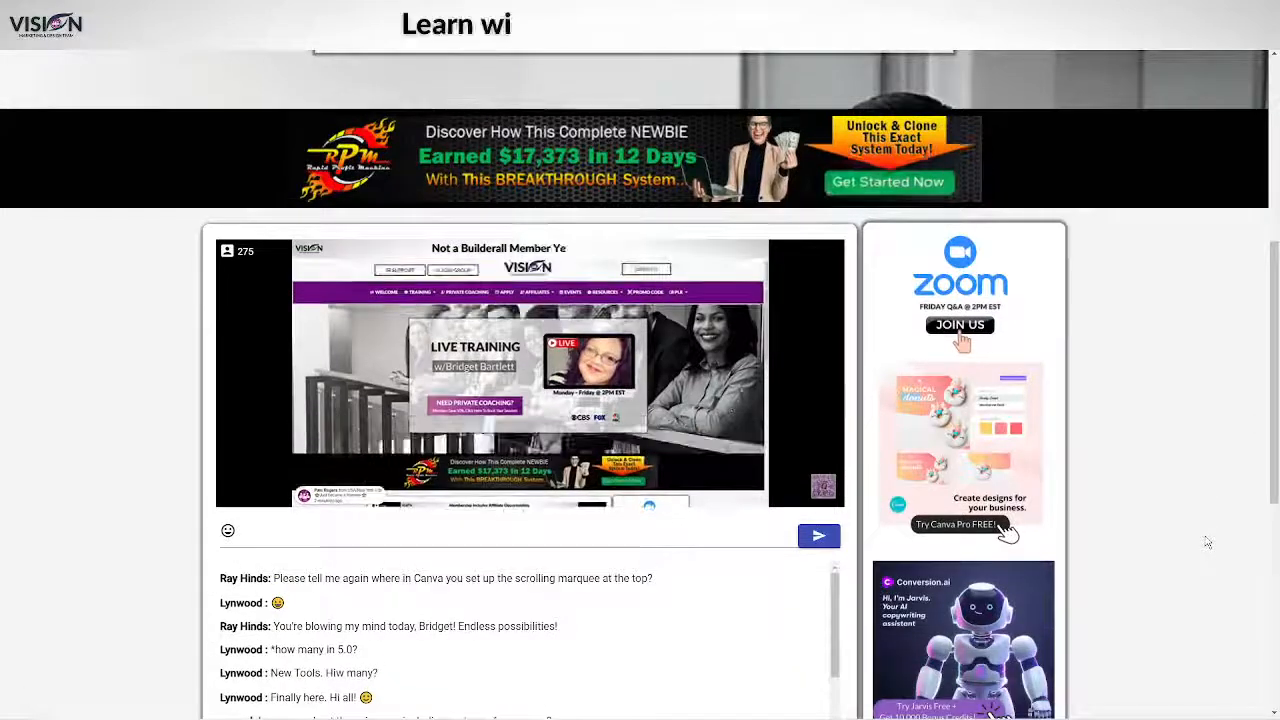
pyautogui.scroll(-2, 1207, 542)
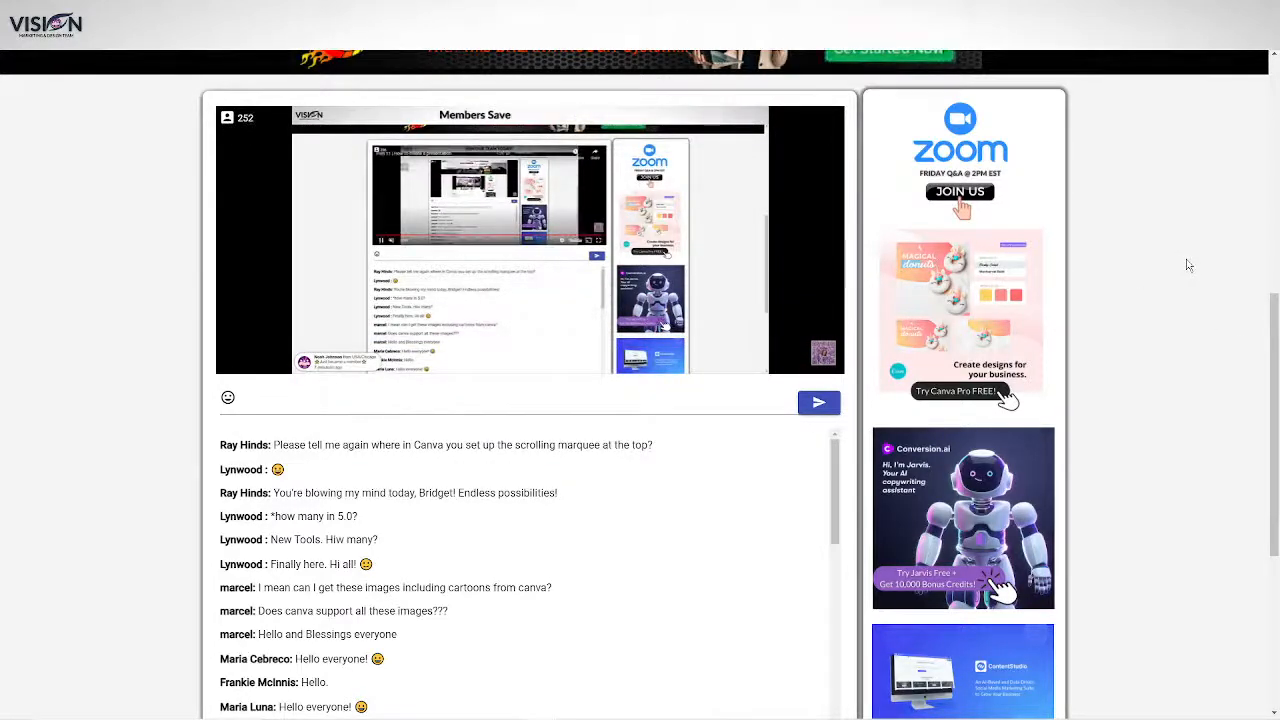
# - Switch to OBS Studio to examine the scene list and the Banner source, and return to the presentation
pyautogui.moveTo(1279, 36); pyautogui.dragTo(506, 16)
pyautogui.click(750, 10)
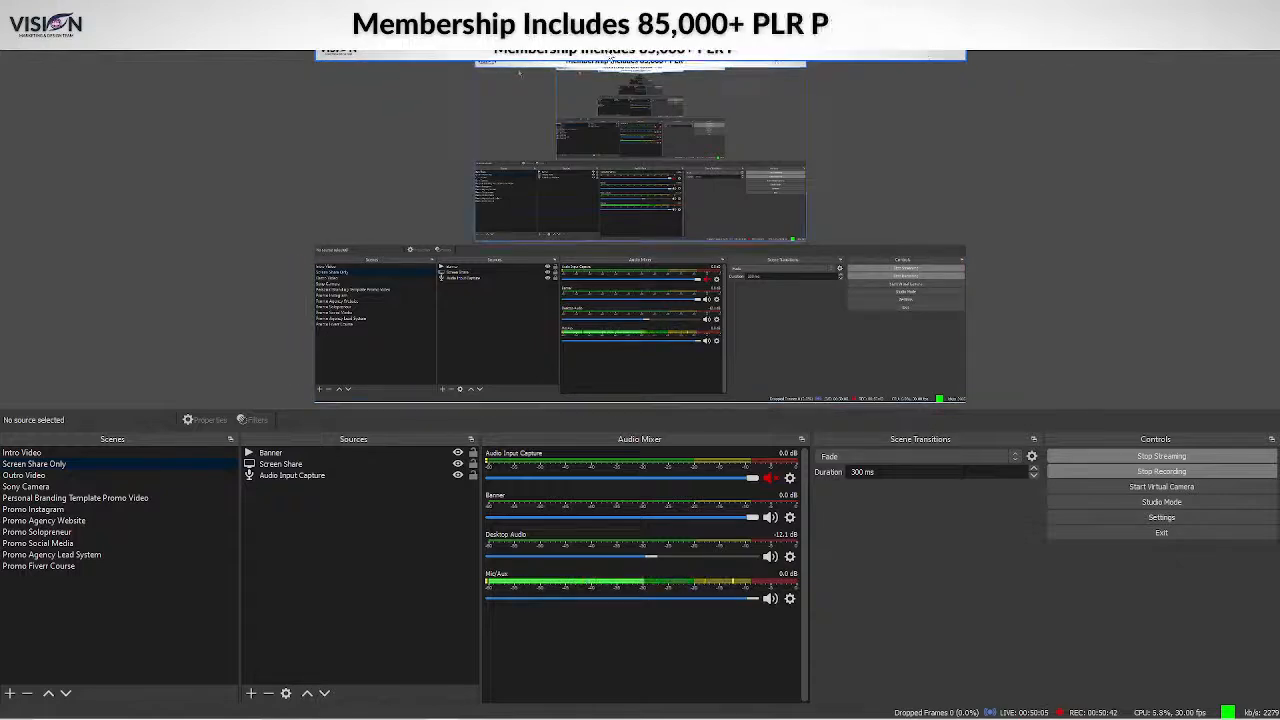
pyautogui.moveTo(640, 14); pyautogui.dragTo(1279, 30)
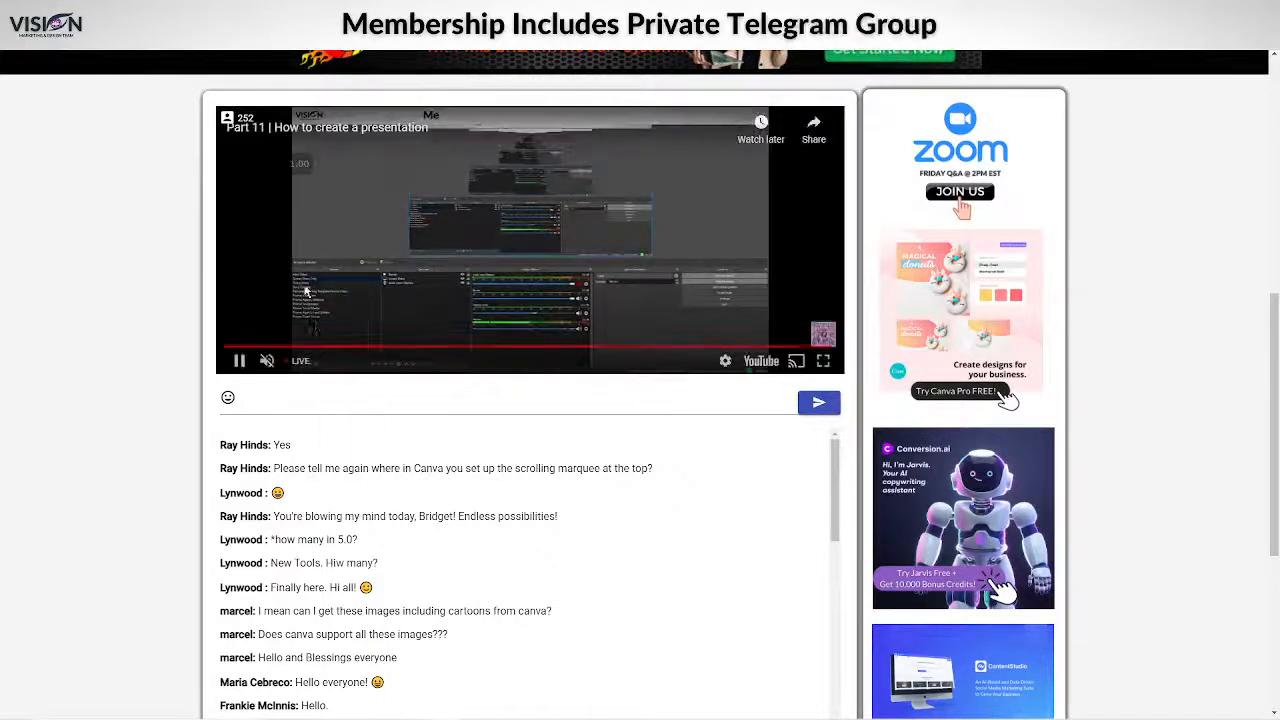
pyautogui.moveTo(700, 14); pyautogui.dragTo(1279, 130)
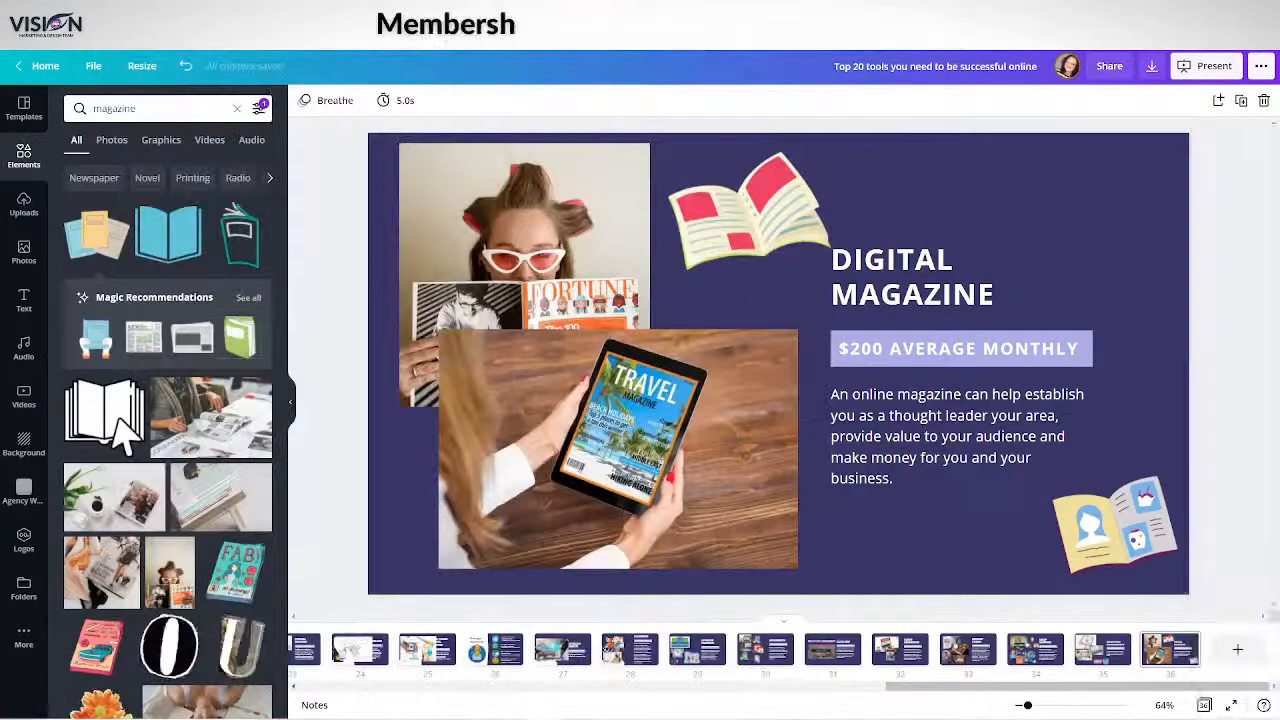